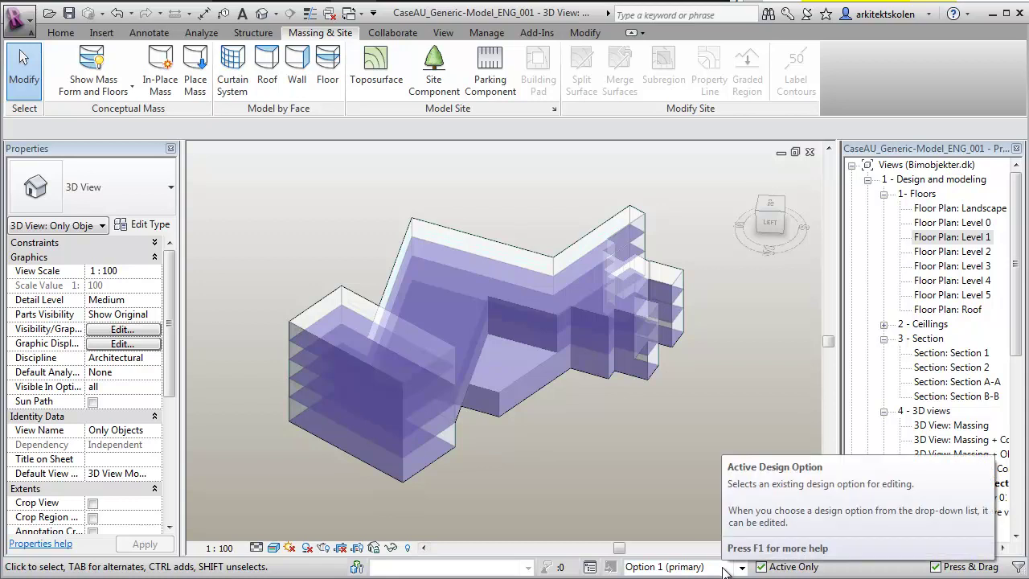
Set the active design option to Option 2 and then Option 4 to view the alternative building forms
left_click(726, 569)
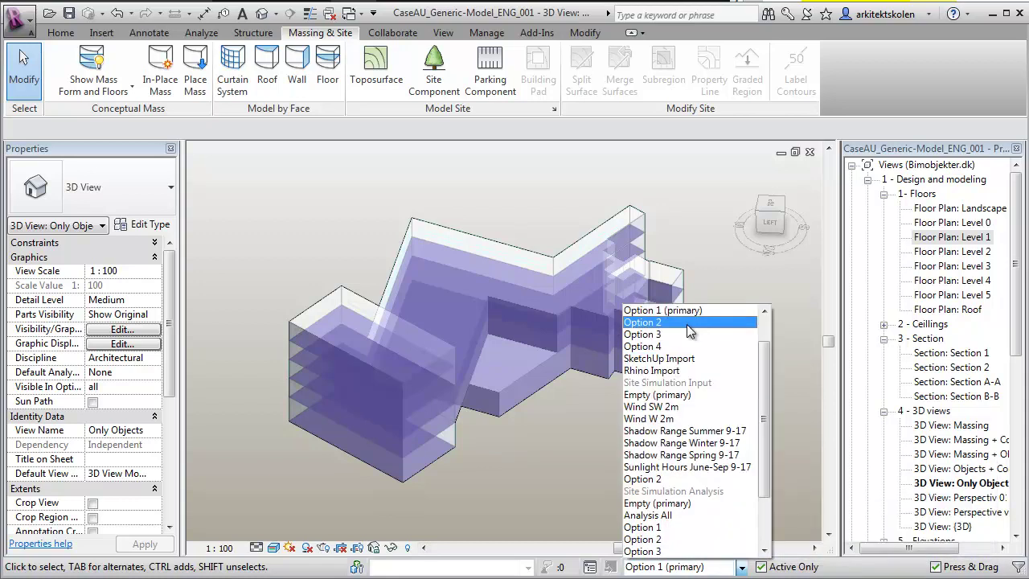
left_click(647, 319)
left_click(684, 566)
left_click(681, 336)
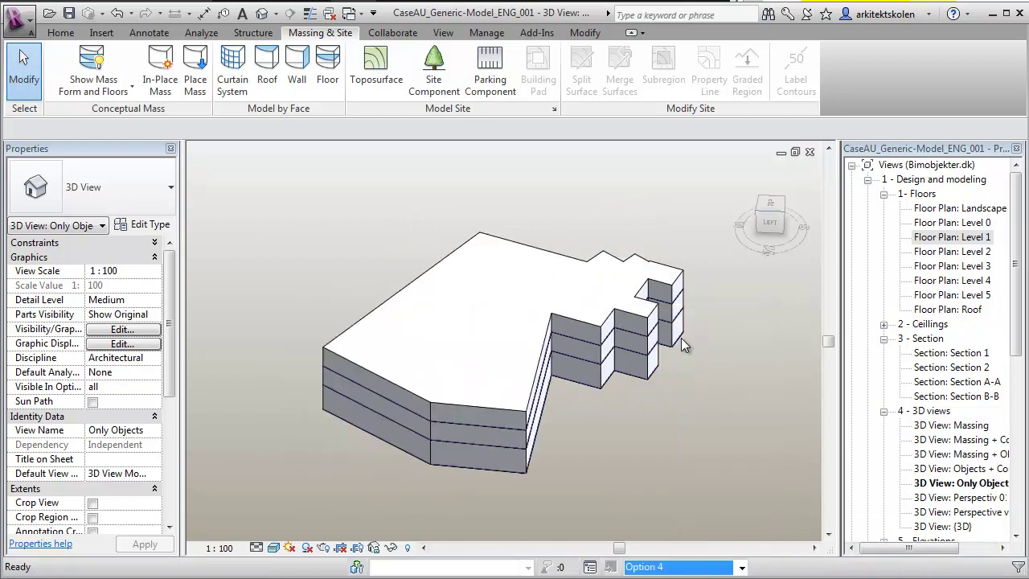
left_click(696, 570)
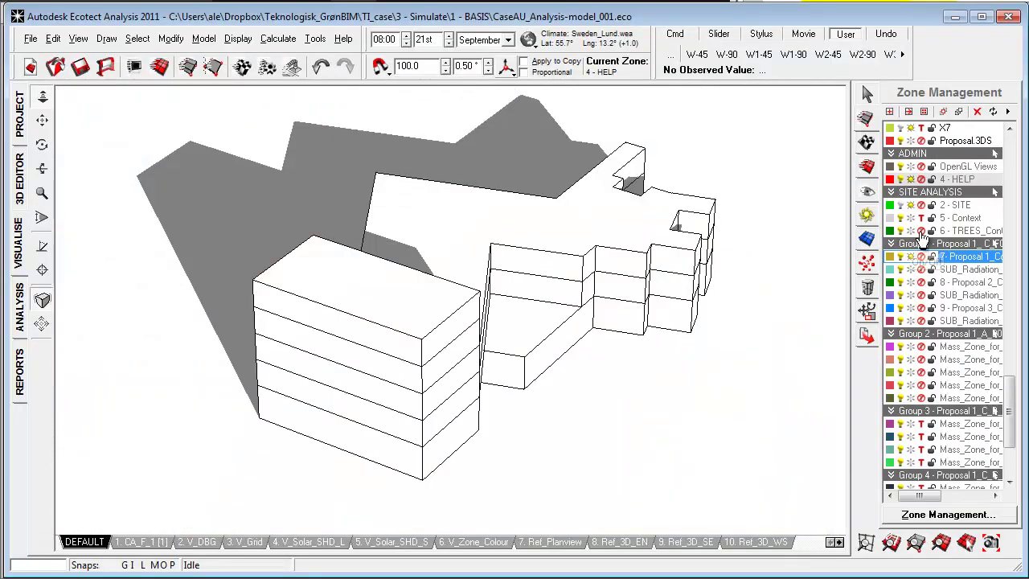
Switch to Ecotect and compare the 7 - Proposal 1 and 8 - Proposal 2 zones by turning each on alone, ending with Proposal 1
left_click(964, 256)
left_click(911, 257)
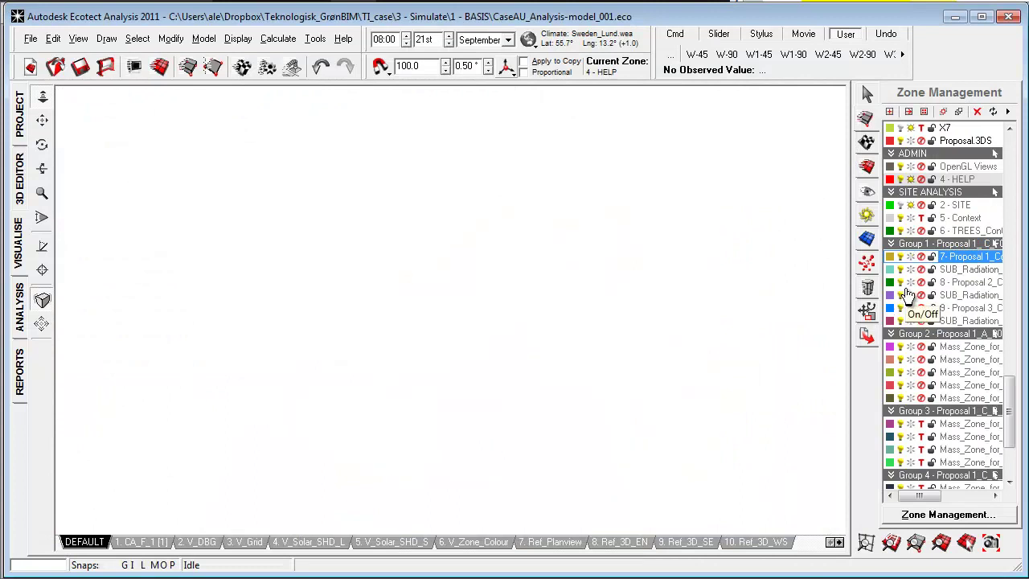
left_click(911, 283)
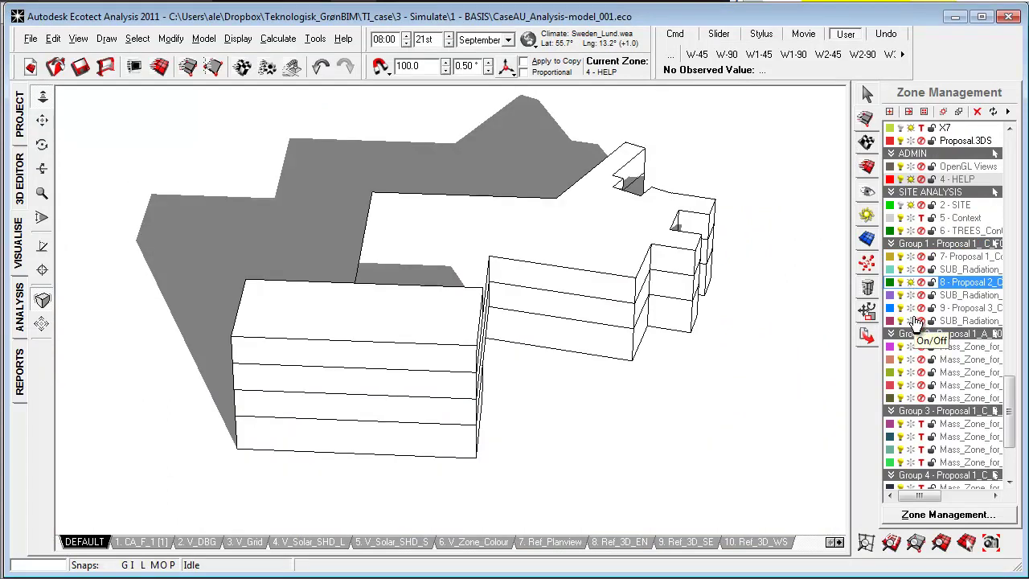
left_click(911, 283)
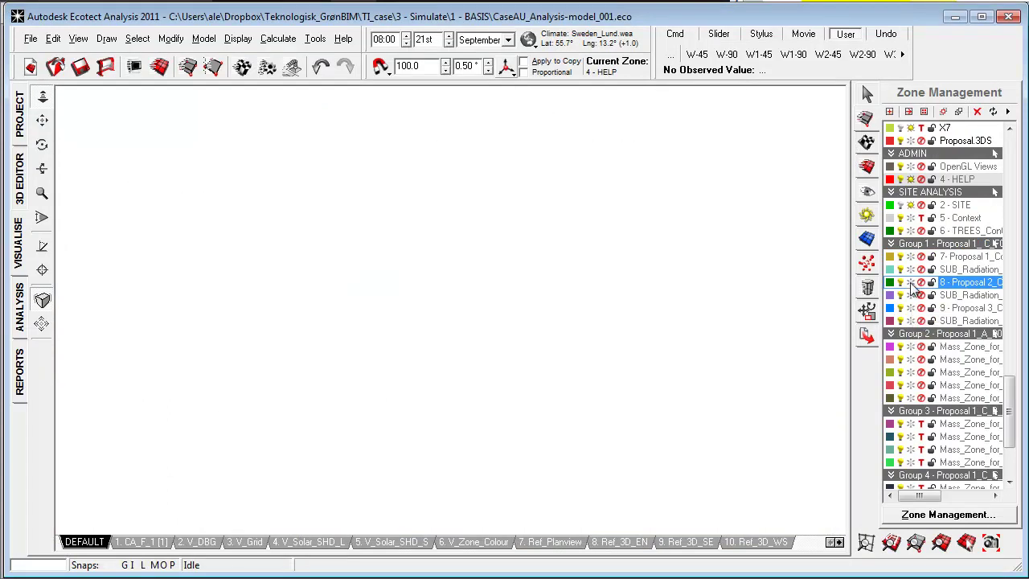
left_click(911, 257)
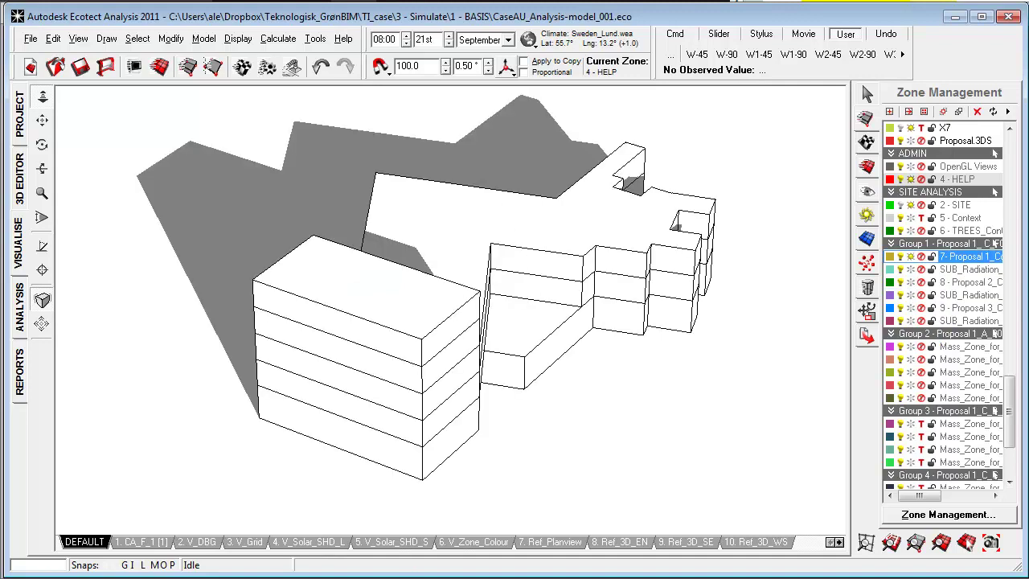
Switch to the Excel analysis summary and examine the concept overview and the Graph ALL chart, then minimize the workbook
key("alt+Tab")
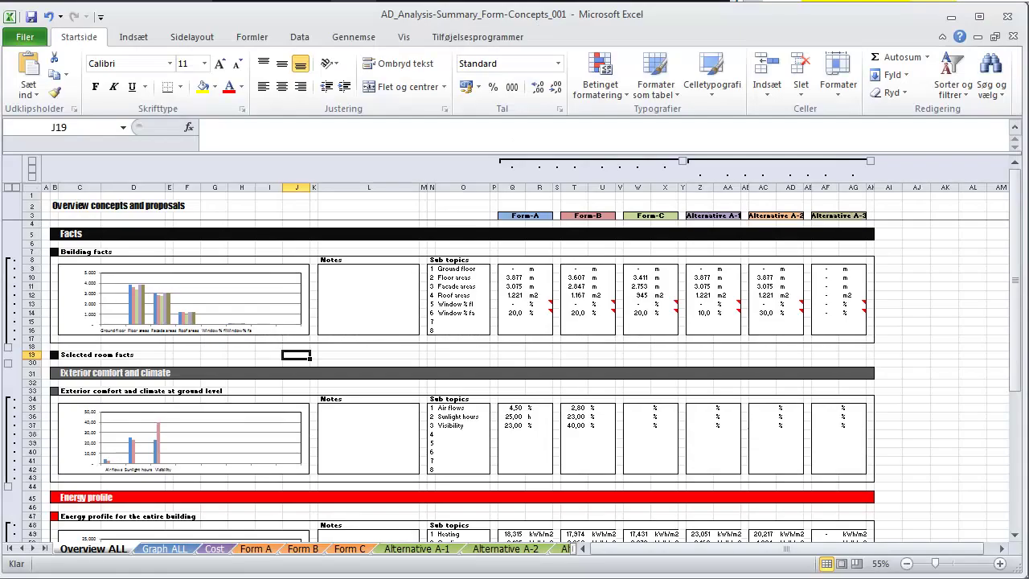
left_click(960, 366)
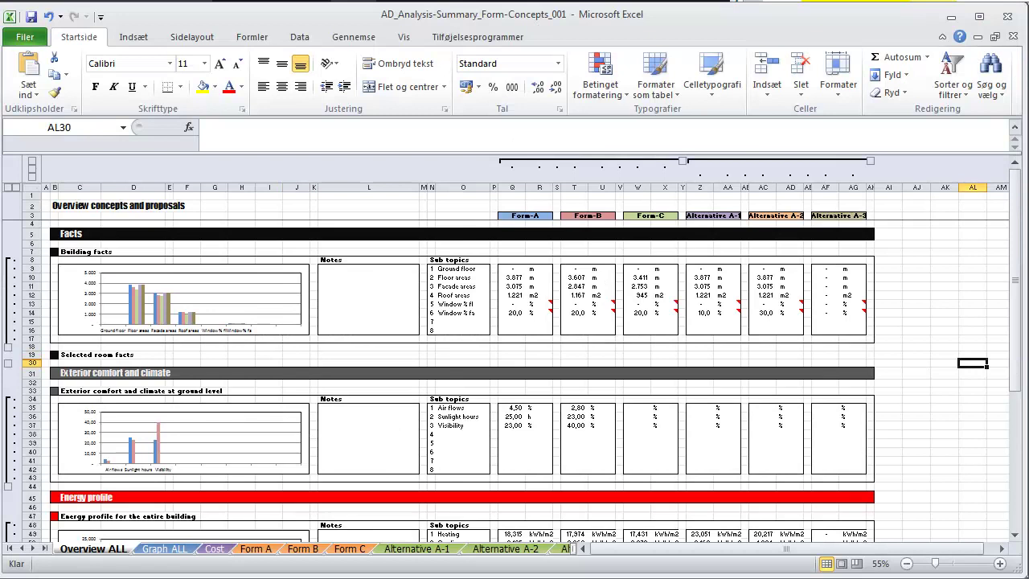
left_click(169, 549)
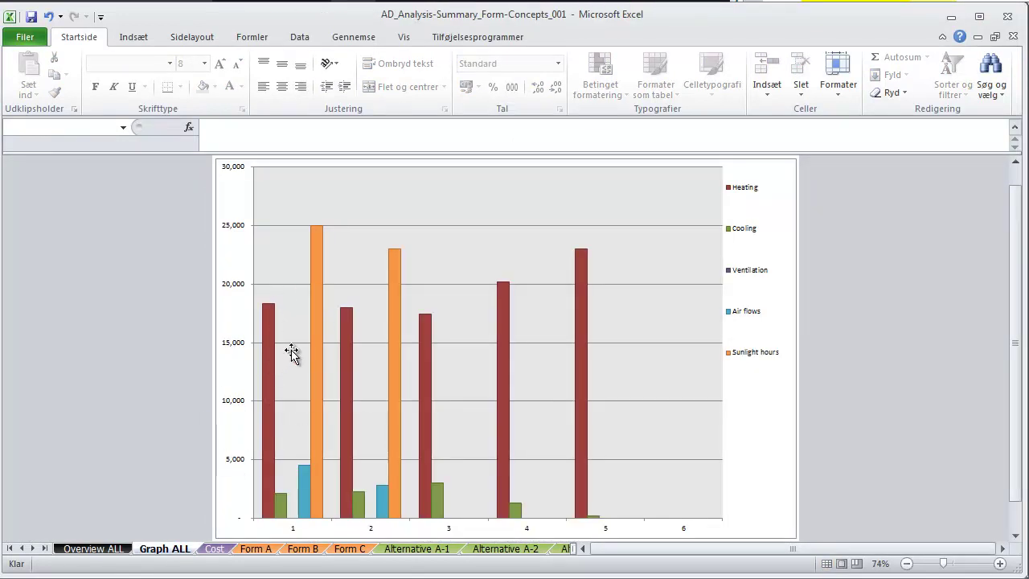
left_click(950, 16)
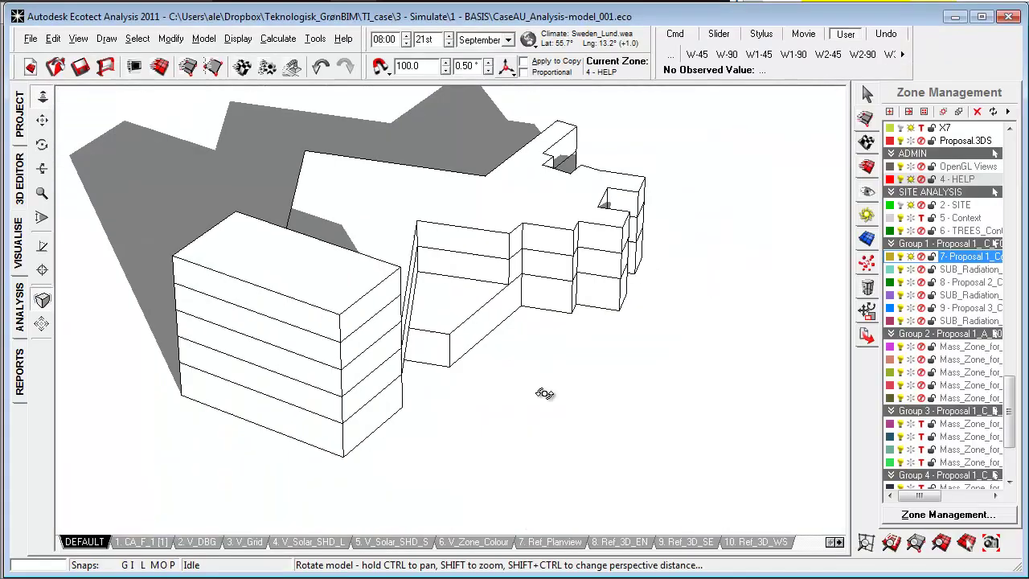
Turn off the Group 1 proposal zones in Ecotect and turn on the Group 2 Mass_Zone zones
left_click(998, 248)
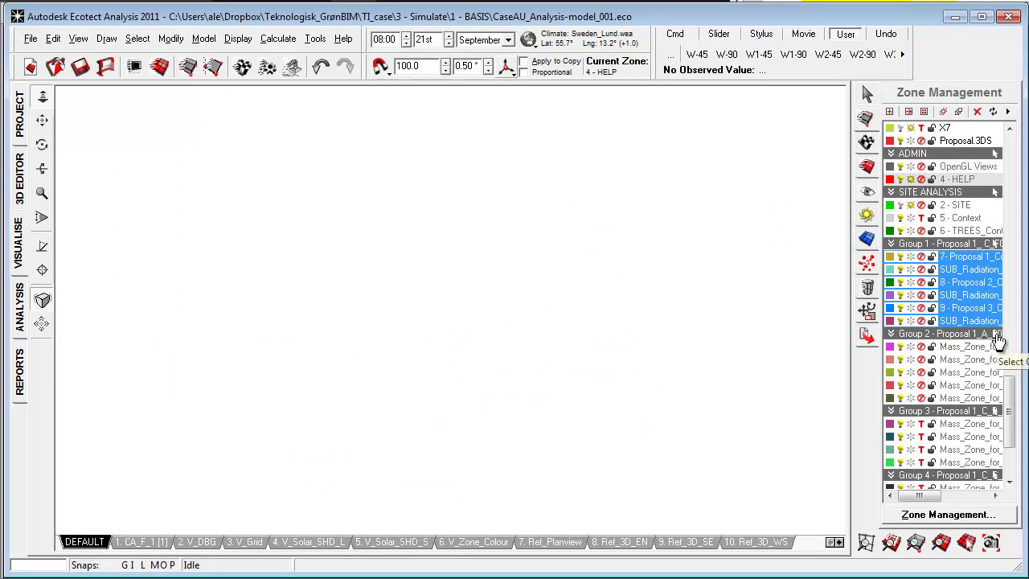
left_click(996, 334)
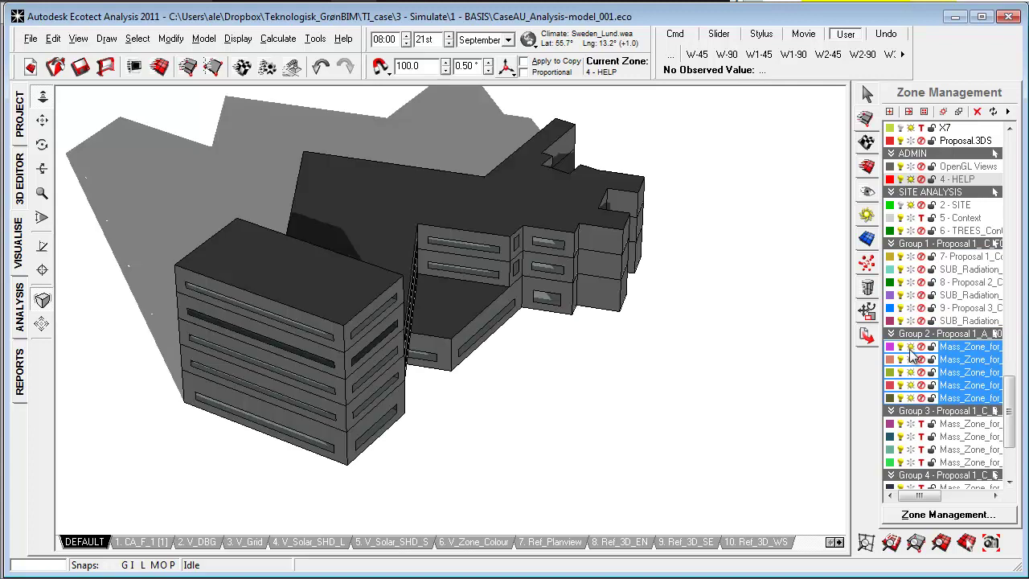
middle_click_drag(609, 361, 620, 358)
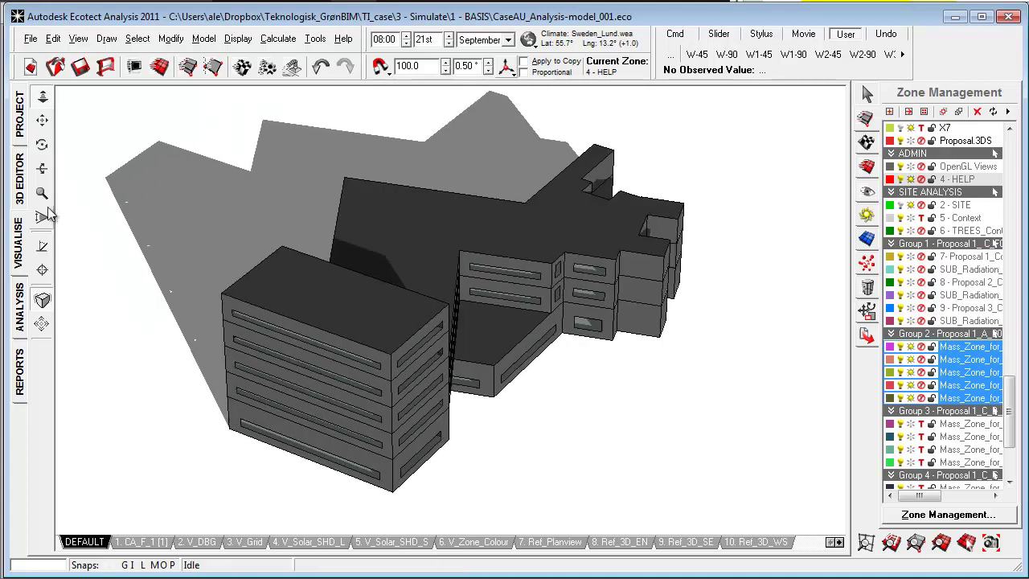
Nudge the end-wall window on the front block's lowest floor up 300 along Z in the 3D editor and return to the Visualise view
left_click(18, 193)
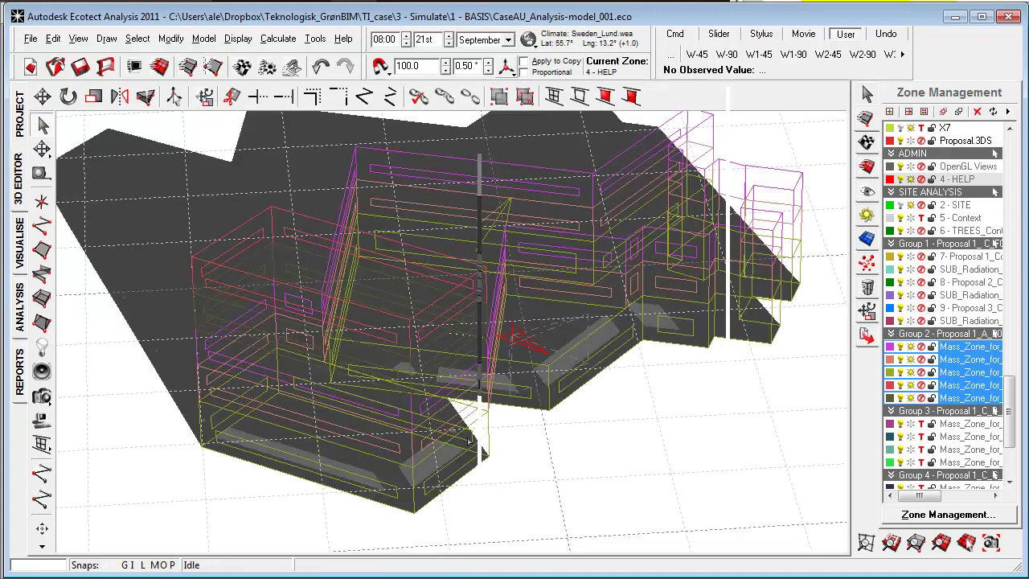
scroll(457, 465, "up", 1)
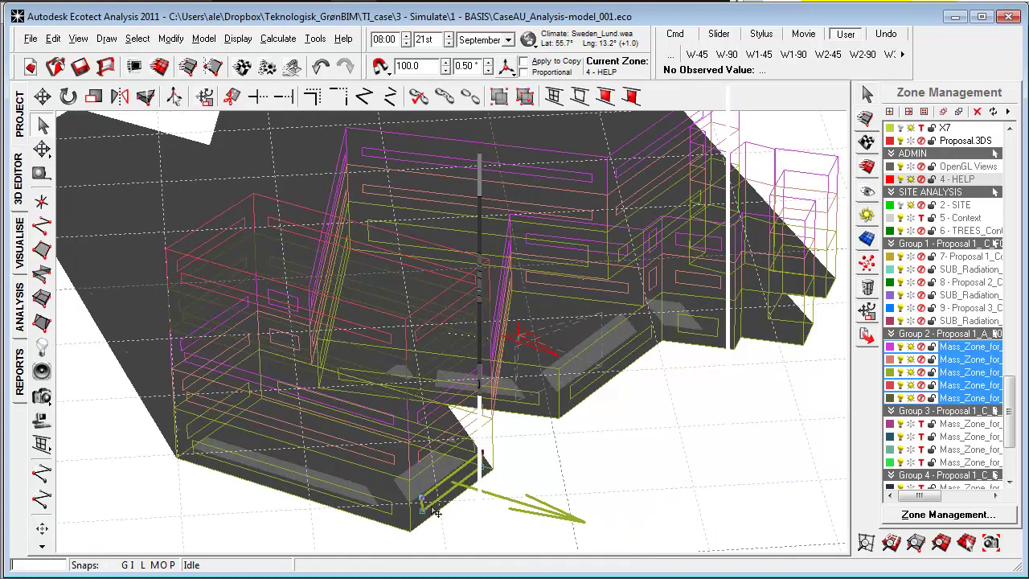
key("Up")
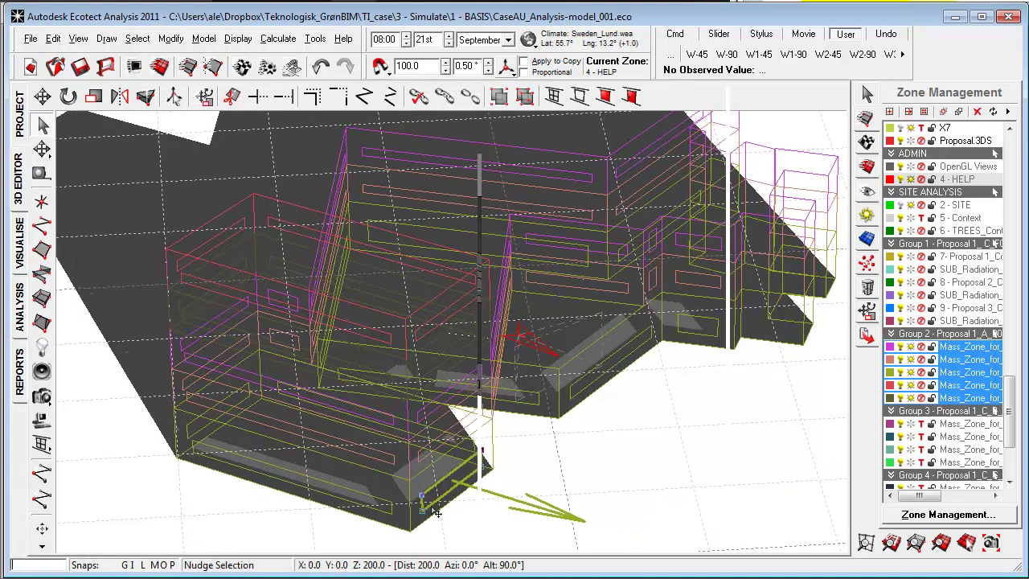
key("Up")
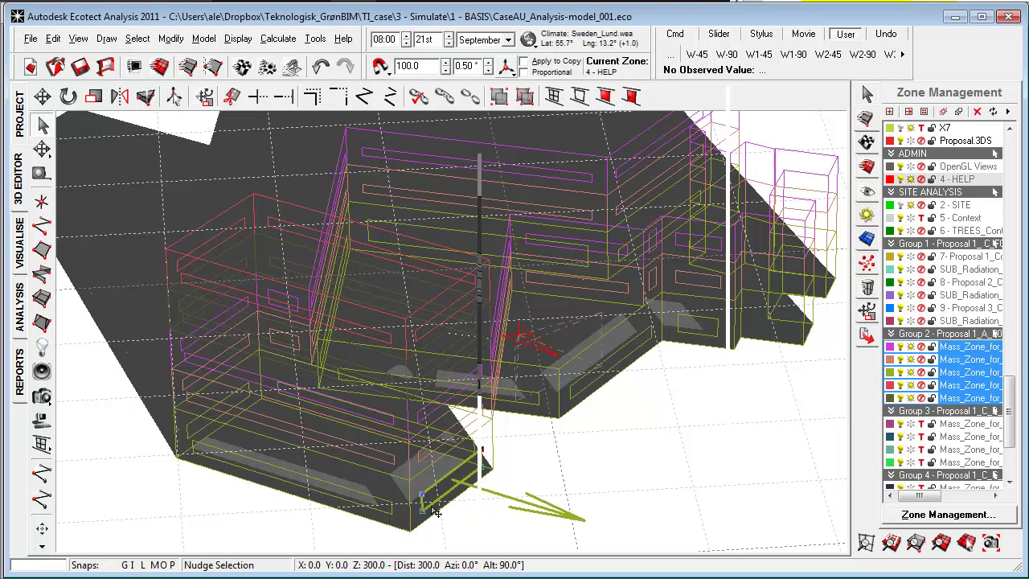
left_click(19, 243)
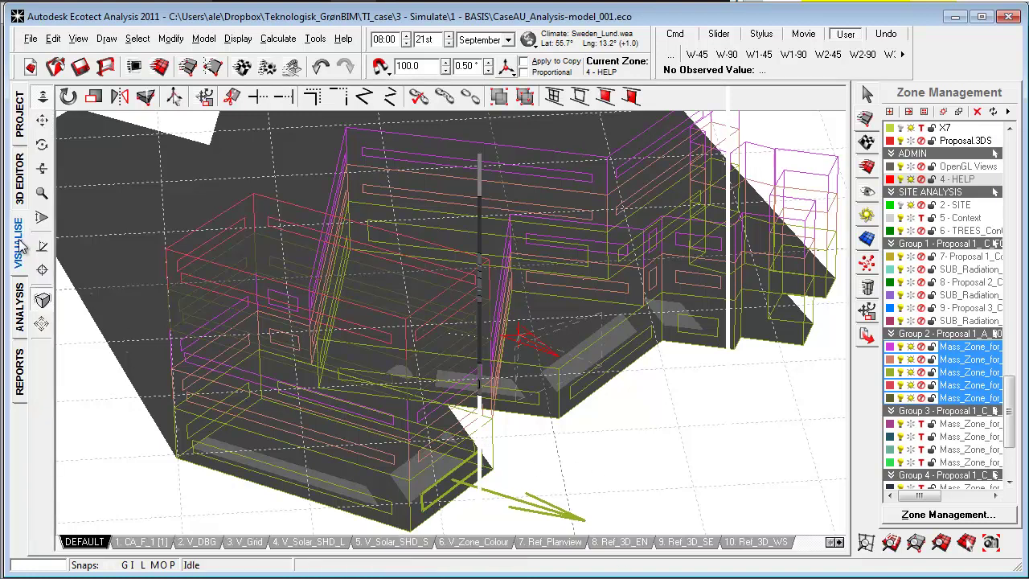
left_click(866, 311)
left_click(866, 336)
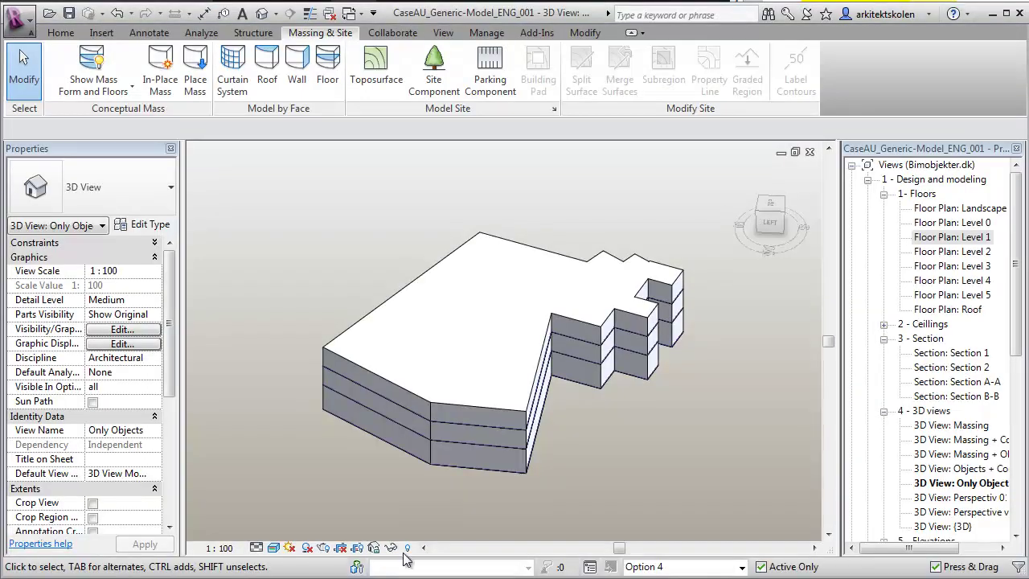
Switch to Revit, make Option 1 (primary) the active design option and open its form concept mass for in-place editing
left_click(741, 567)
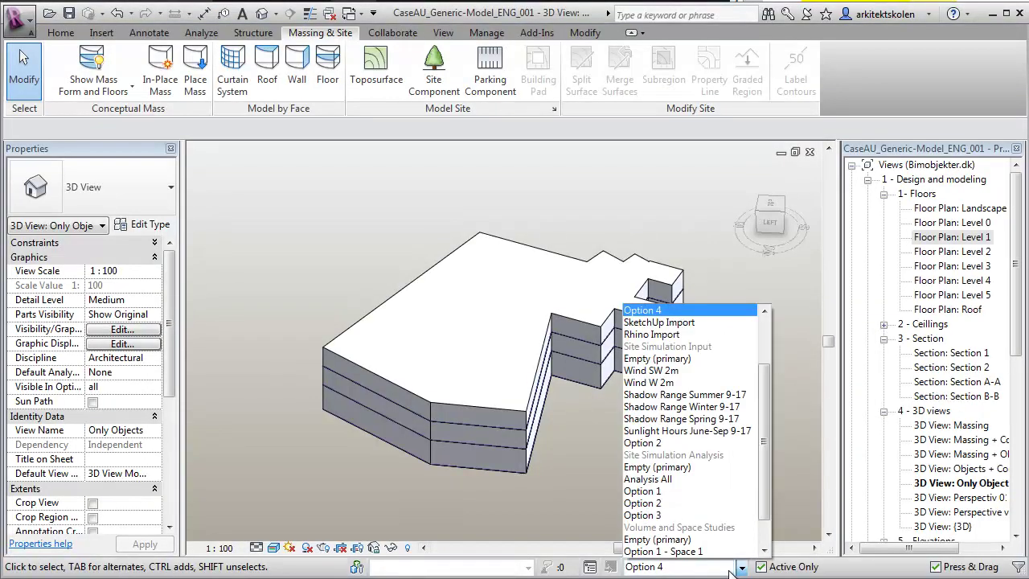
scroll(691, 369, "up", 3)
left_click(681, 346)
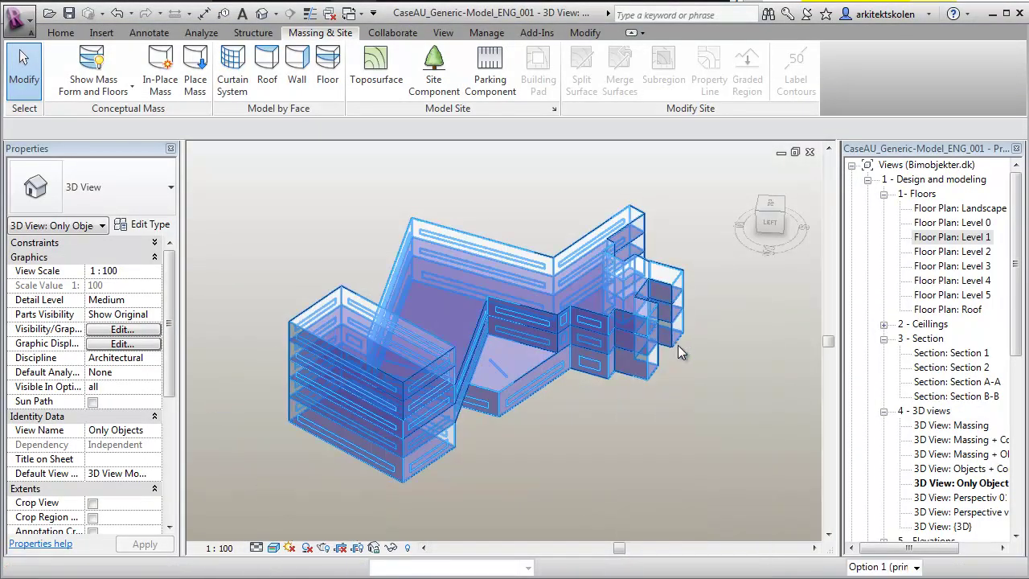
scroll(522, 416, "up", 3)
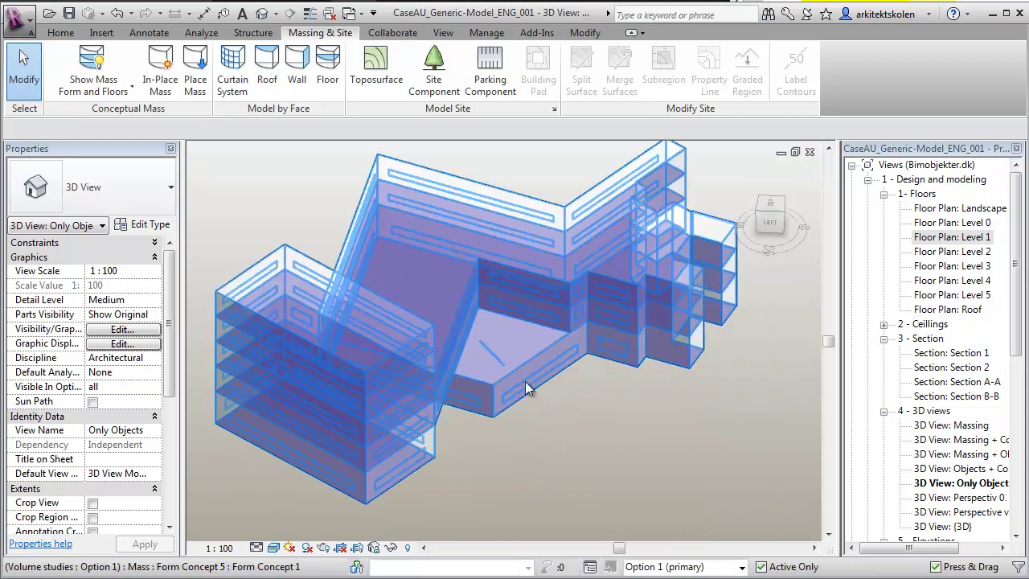
left_click(518, 413)
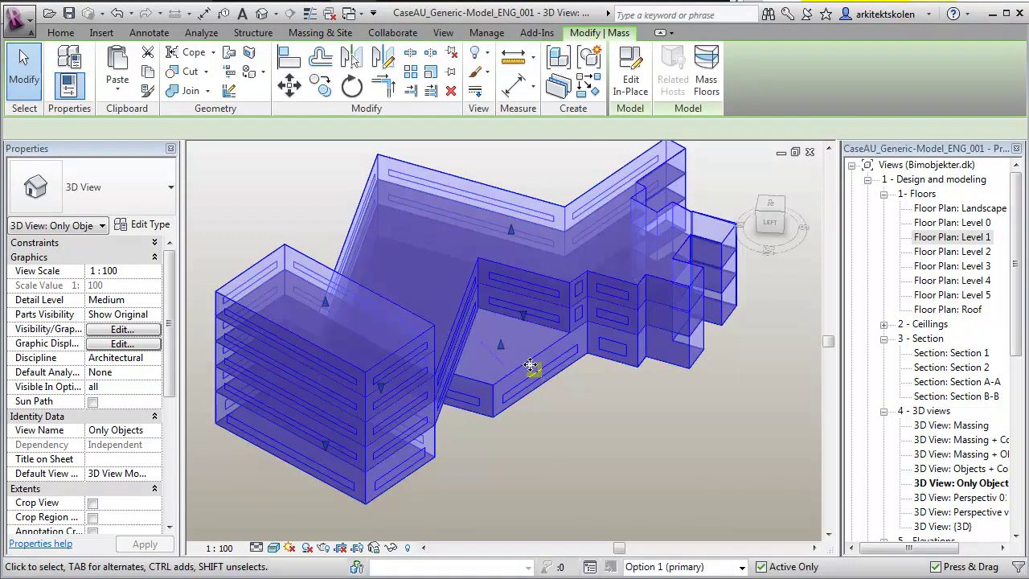
left_click(627, 81)
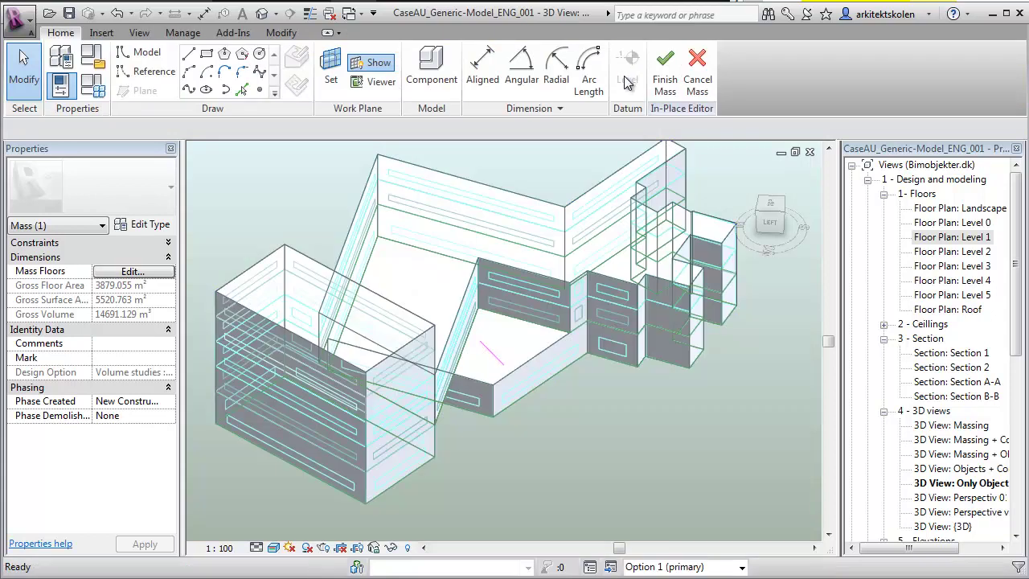
Display the mass as wireframe and examine its stacked floor volumes and window outlines
left_click(274, 547)
left_click(304, 462)
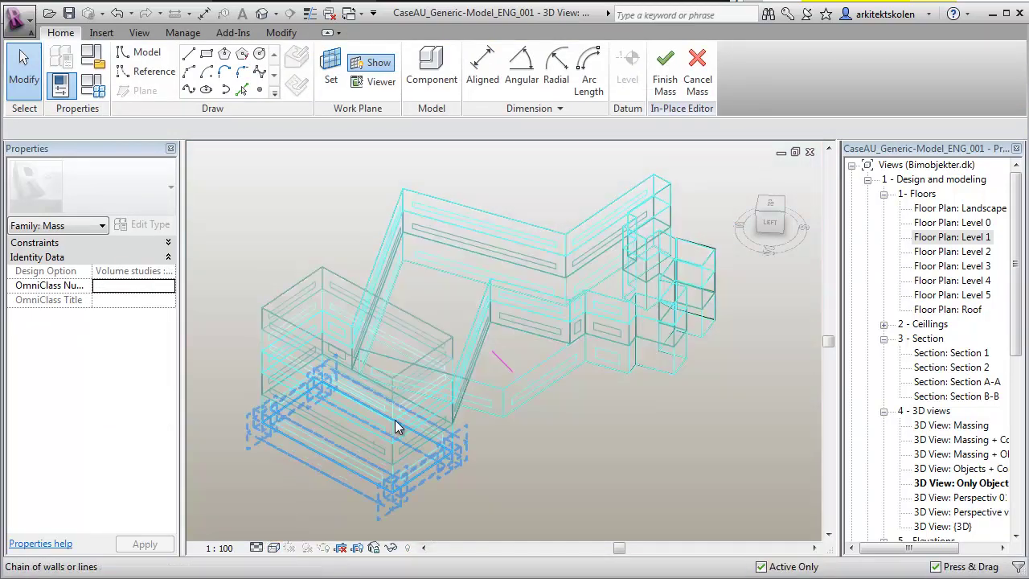
key("Tab")
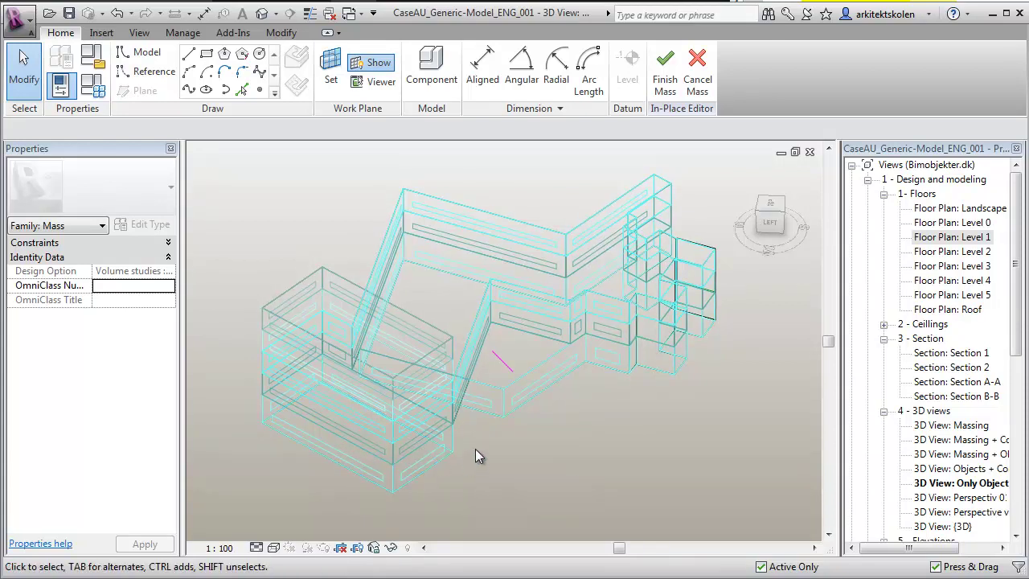
left_click(101, 33)
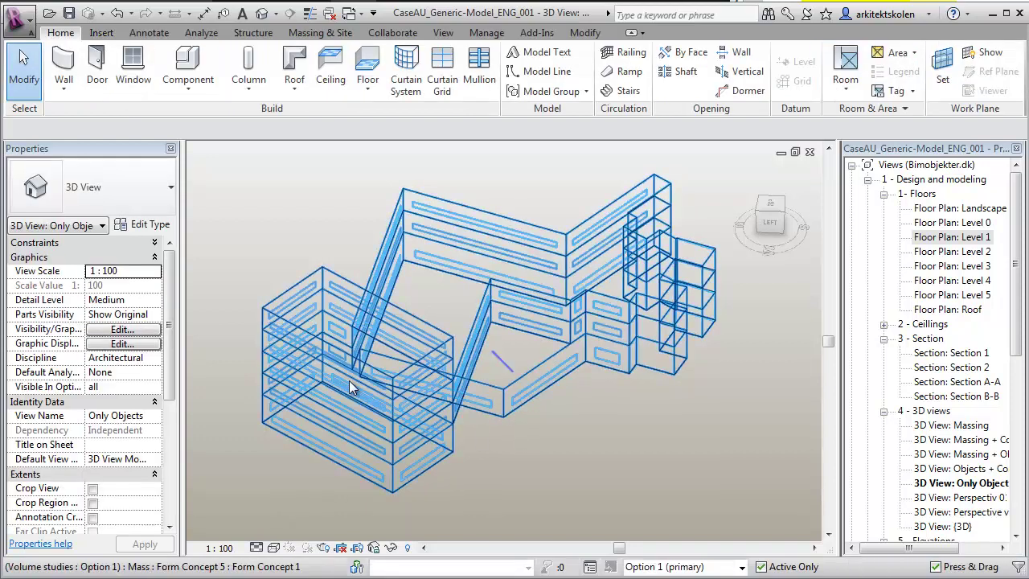
Set the active design option to Main Model
scroll(248, 310, "up", 4)
scroll(301, 285, "down", 2)
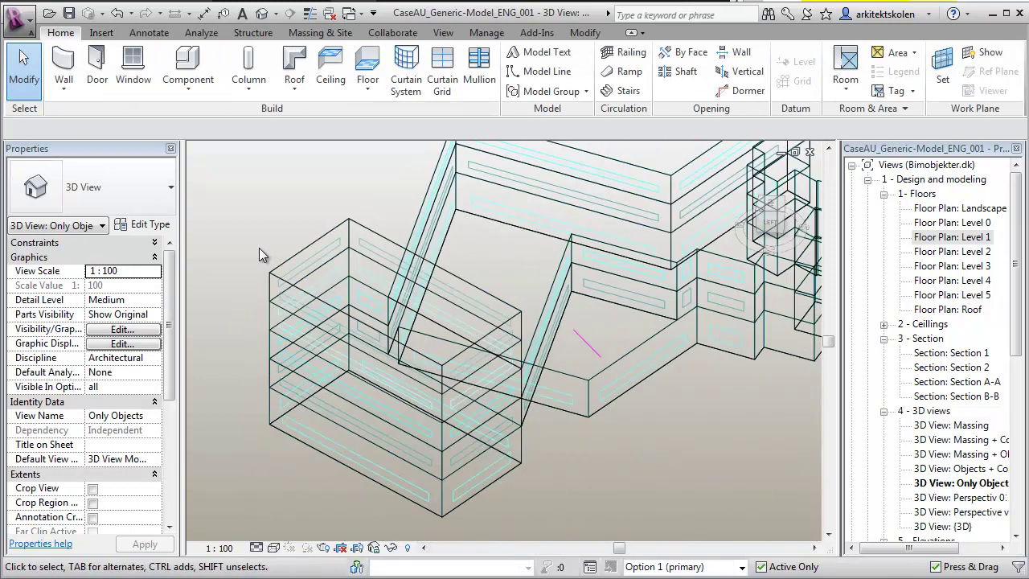
scroll(383, 462, "down", 1)
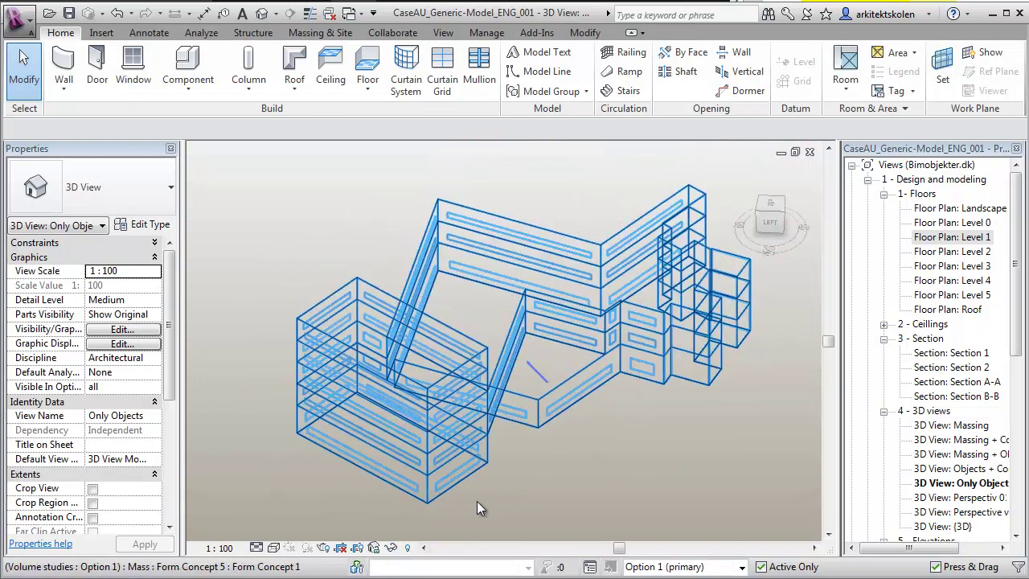
left_click(741, 567)
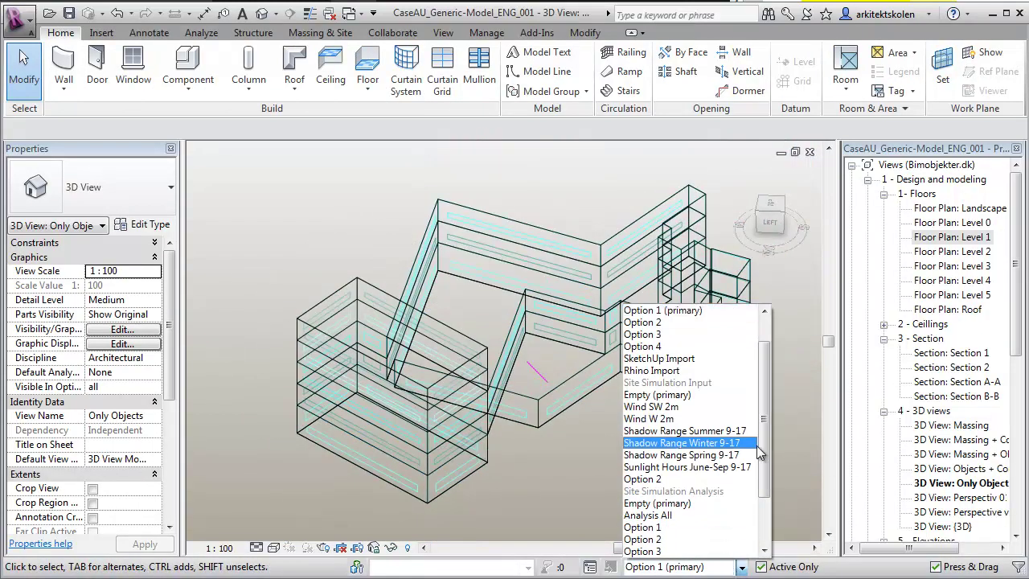
scroll(655, 314, "up", 1)
left_click(655, 311)
scroll(486, 498, "up", 1)
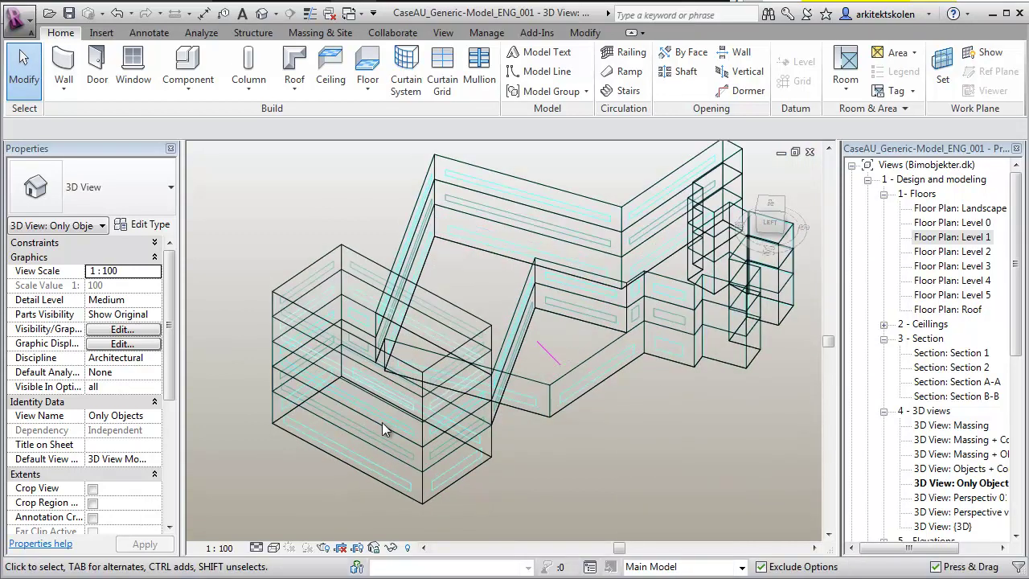
scroll(213, 239, "down", 1)
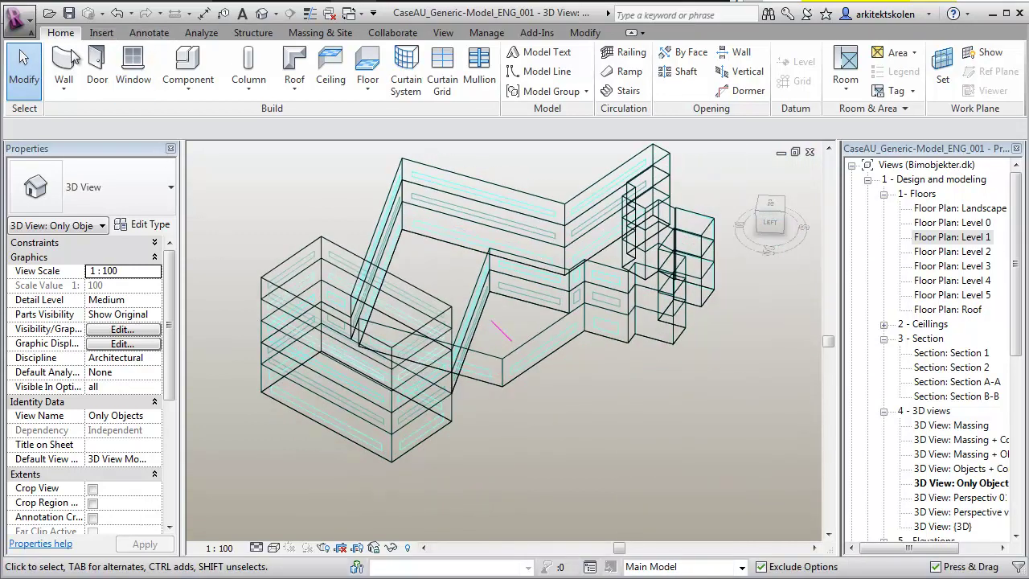
Place Basic Wall Generisk - 300mm walls by face on the front block and the adjoining courtyard faces of the form concept mass
left_click(64, 94)
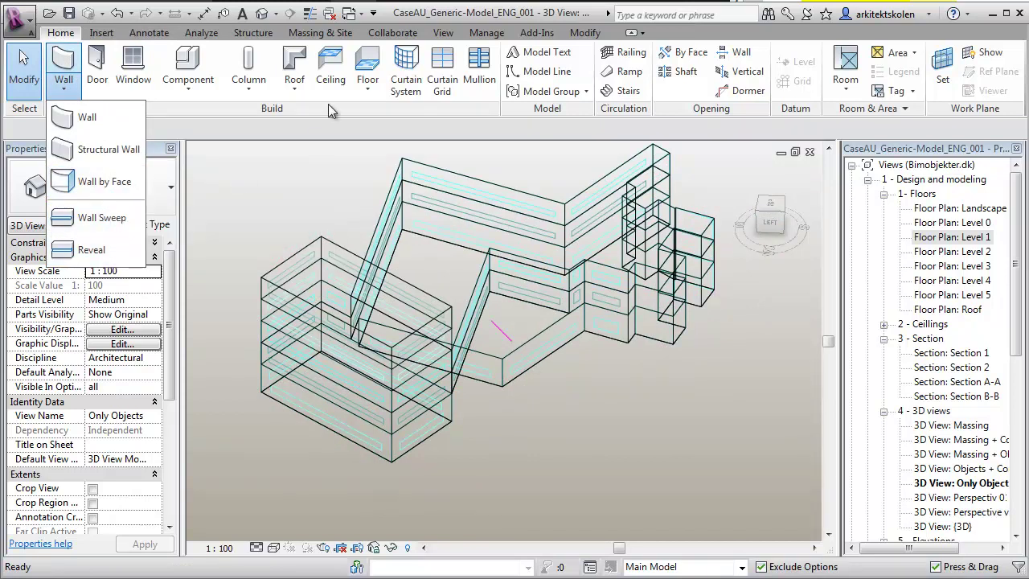
left_click(337, 34)
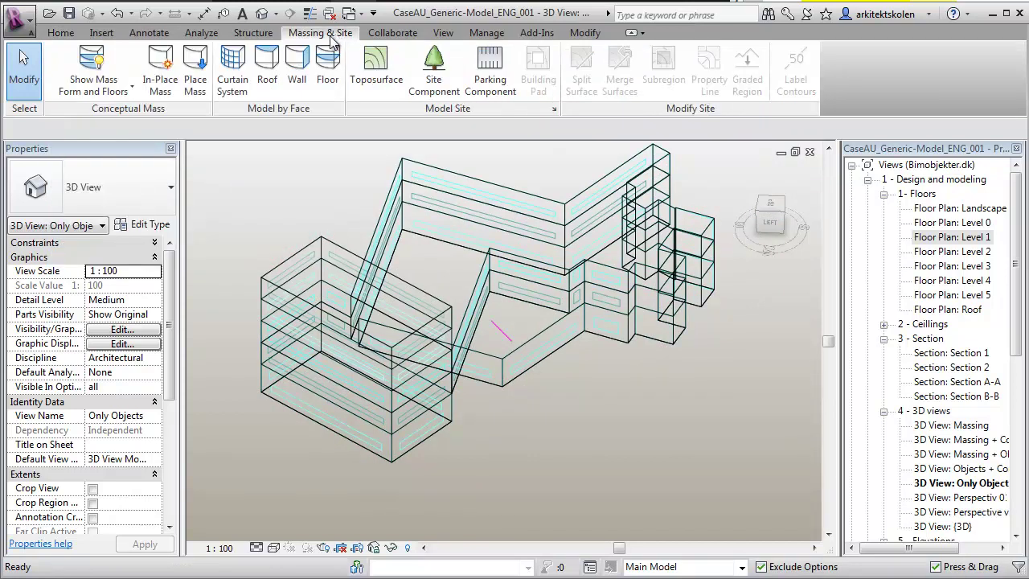
left_click(297, 80)
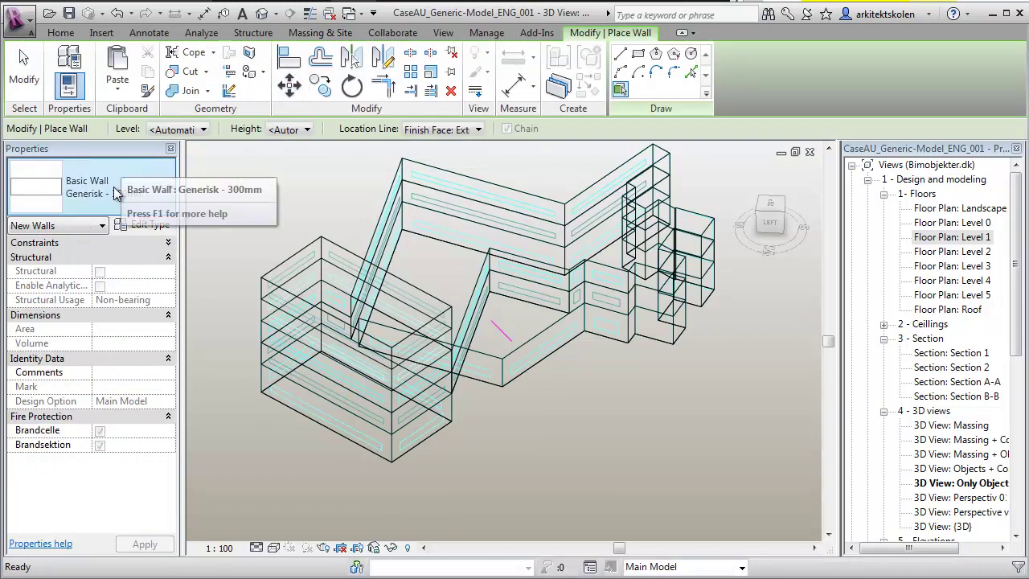
scroll(297, 303, "up", 1)
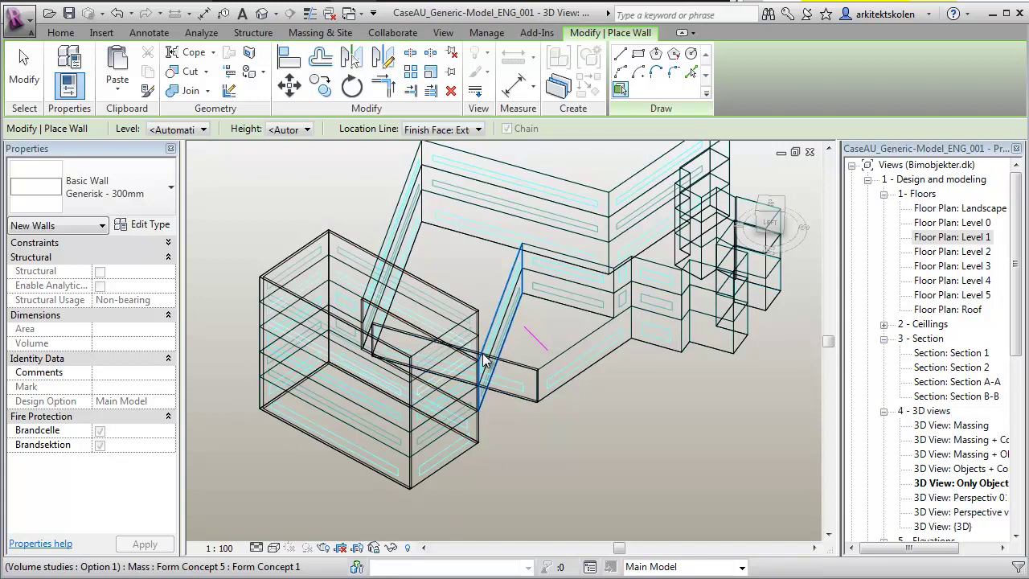
scroll(550, 381, "up", 1)
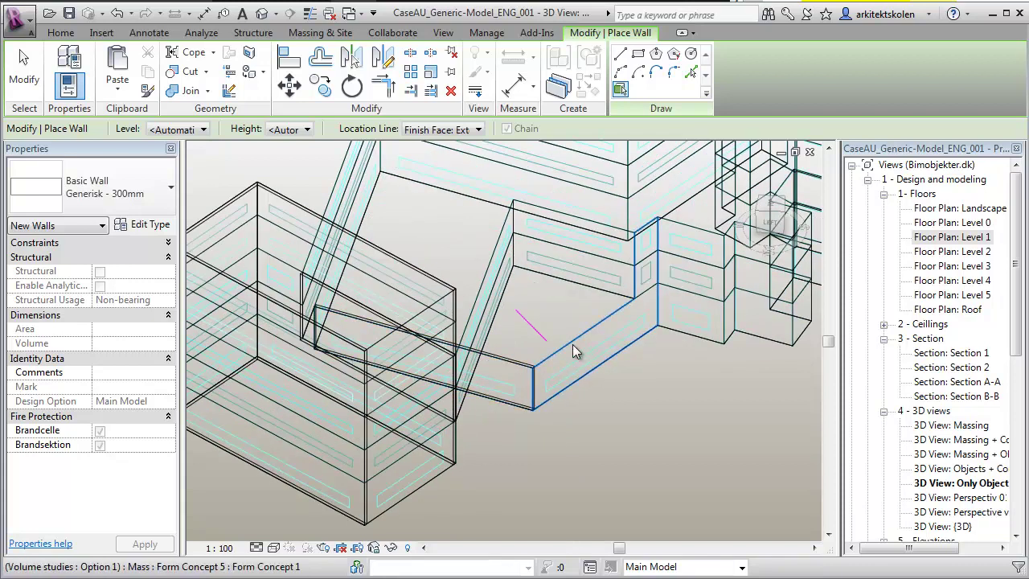
scroll(451, 414, "down", 2)
left_click(451, 414)
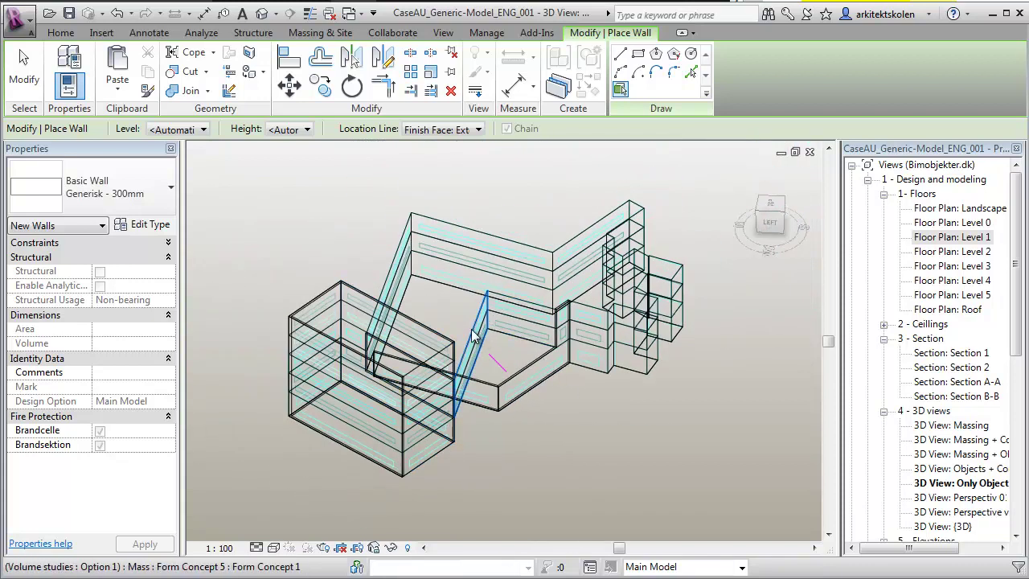
middle_click_drag(537, 313, 494, 474, "shift")
middle_click_drag(536, 399, 450, 405, "shift")
Display the 3D view as Shaded and add further walls by face along the stepped wing at the building's far end
left_click(273, 547)
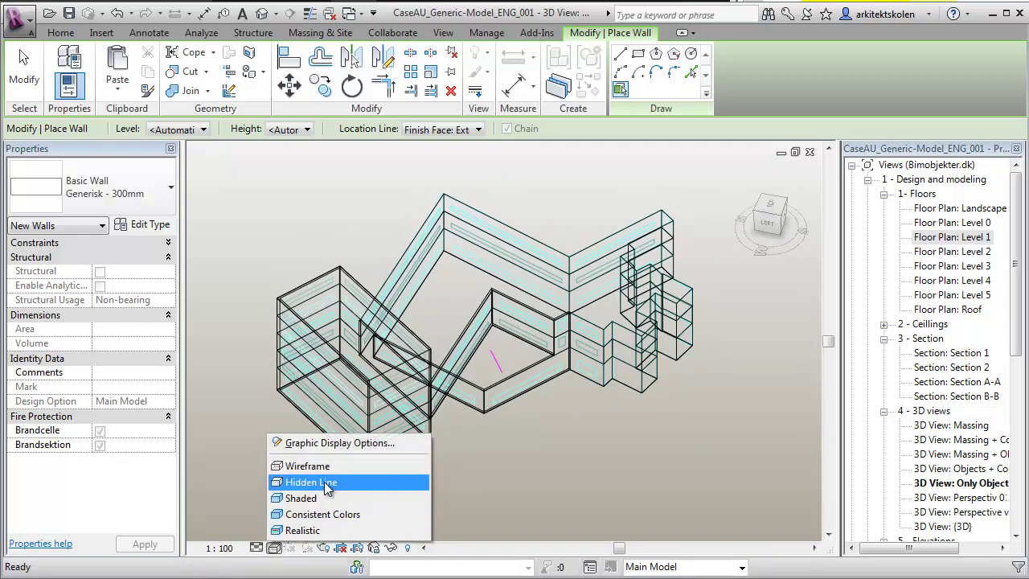
left_click(303, 497)
mouse_move(230, 172)
middle_mouse_down("shift")
mouse_move(298, 381)
mouse_move(421, 367)
mouse_move(329, 365)
mouse_move(402, 363)
mouse_move(309, 249)
middle_mouse_up("shift")
left_click(380, 332)
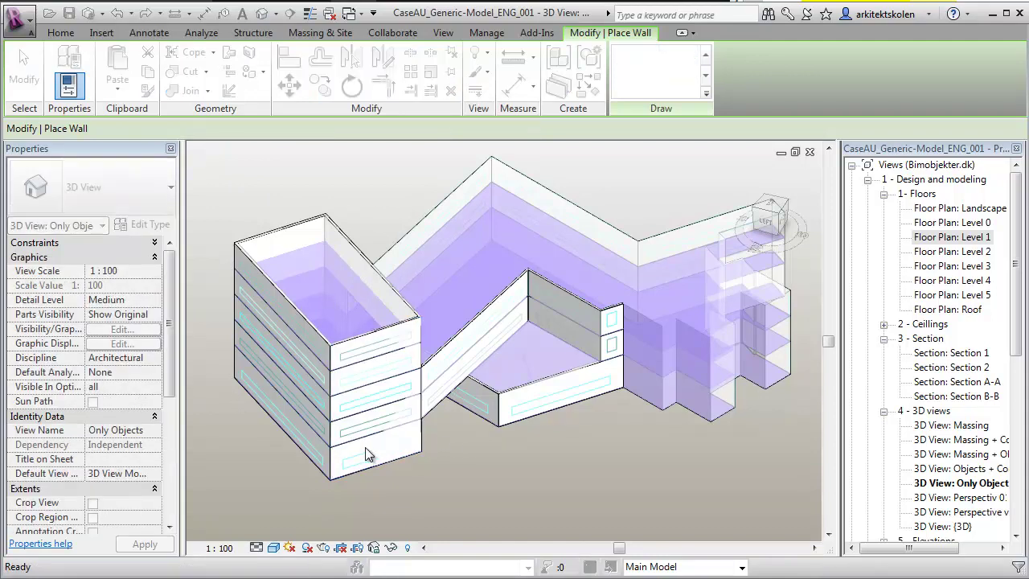
scroll(376, 455, "down", 1)
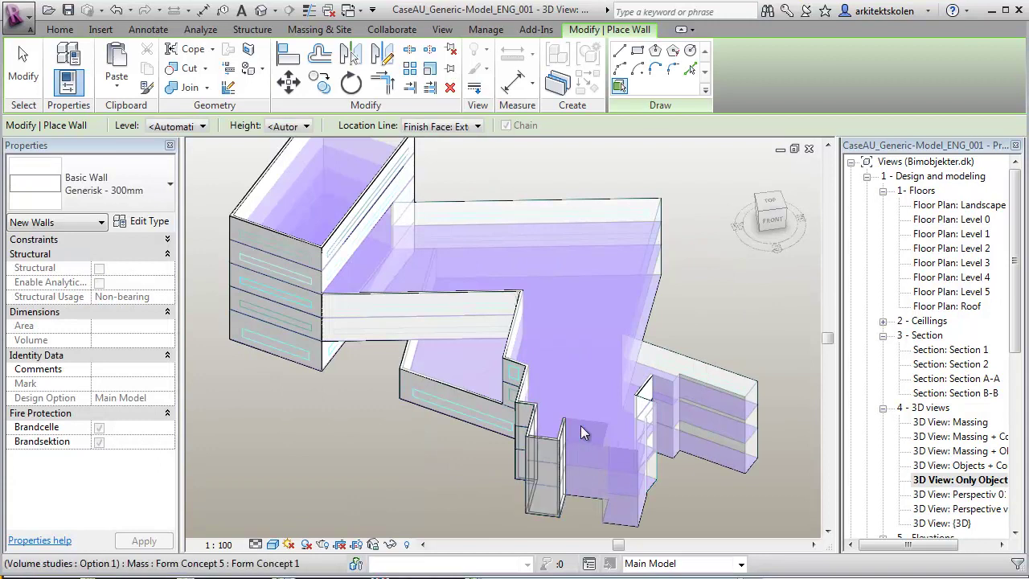
left_click(595, 446)
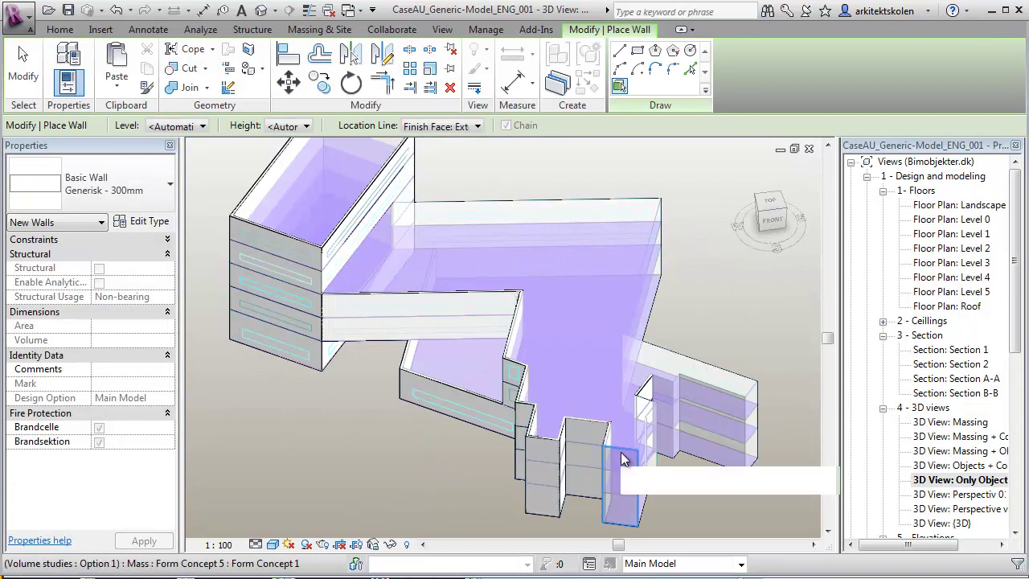
middle_click_drag(608, 441, 502, 453, "shift")
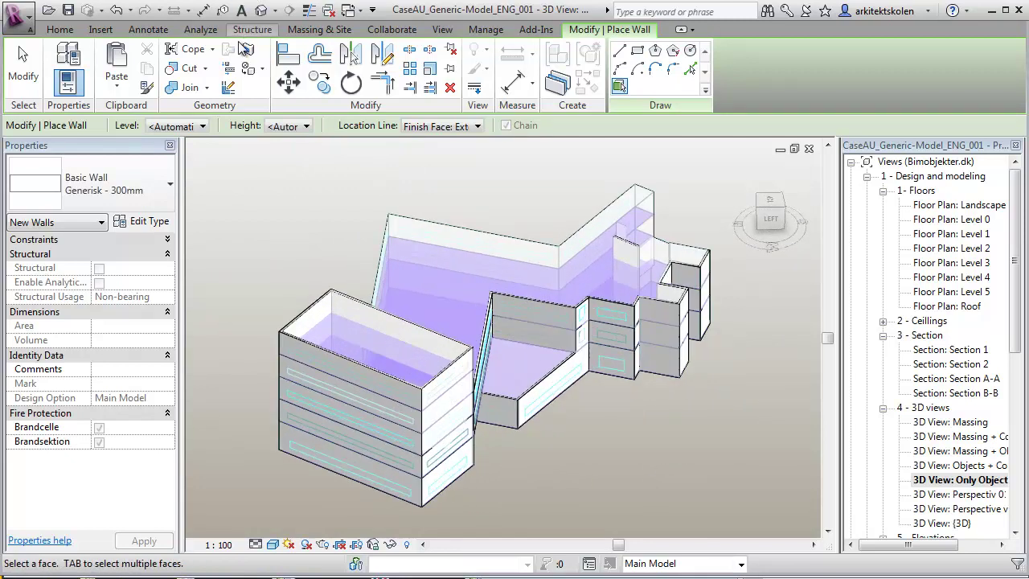
Start Floor by Face with the Generic 600mm type and select the mass floors of the form concept
left_click(320, 29)
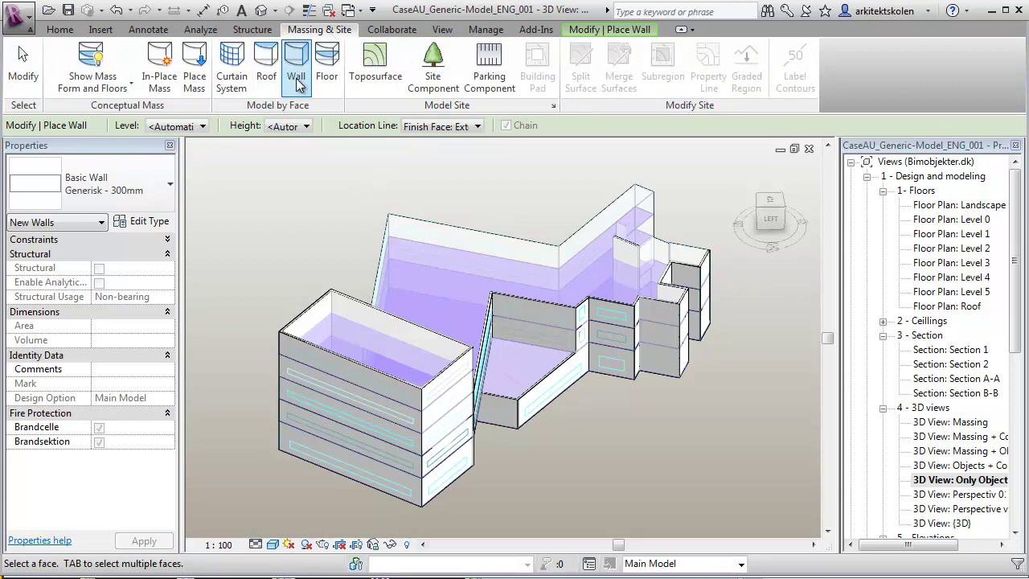
left_click(326, 73)
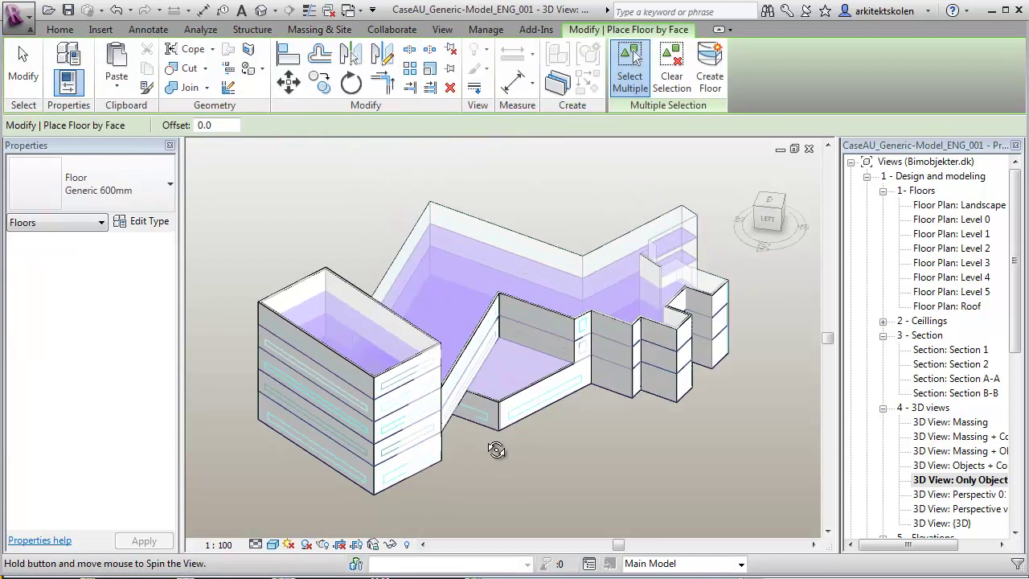
middle_click_drag(502, 444, 394, 470, "shift")
left_click(394, 470)
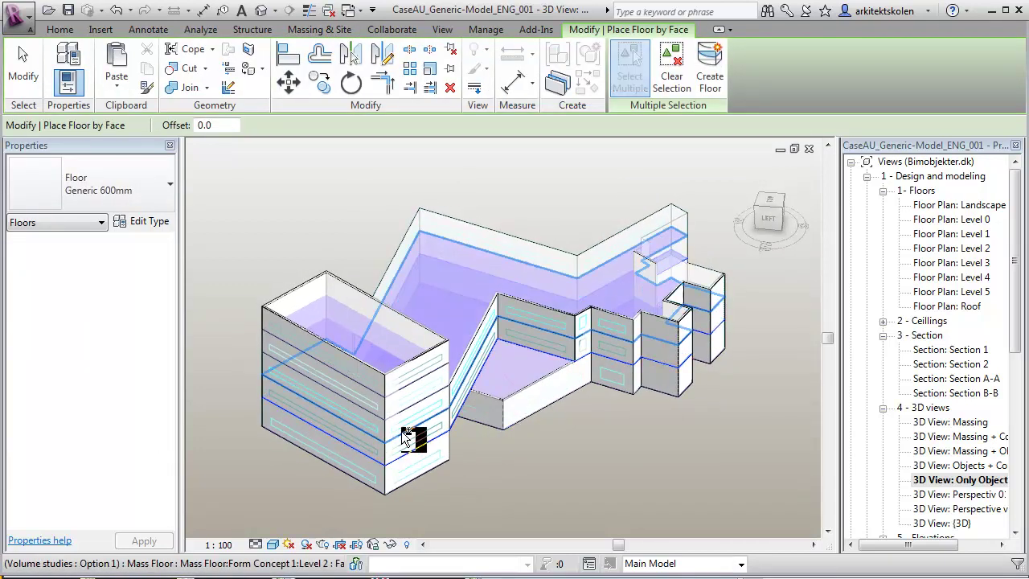
left_click(405, 433)
left_click(406, 417)
middle_click_drag(542, 470, 553, 425, "shift")
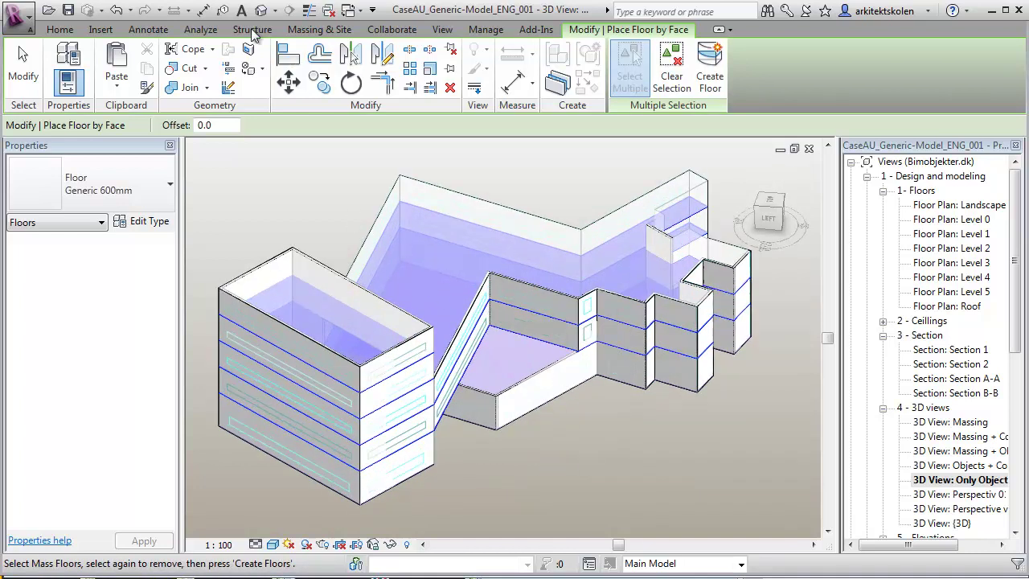
Create a roof by face of type Tag Lavenergiklasse - 600mm over the top faces of the front block and the main wing
left_click(322, 30)
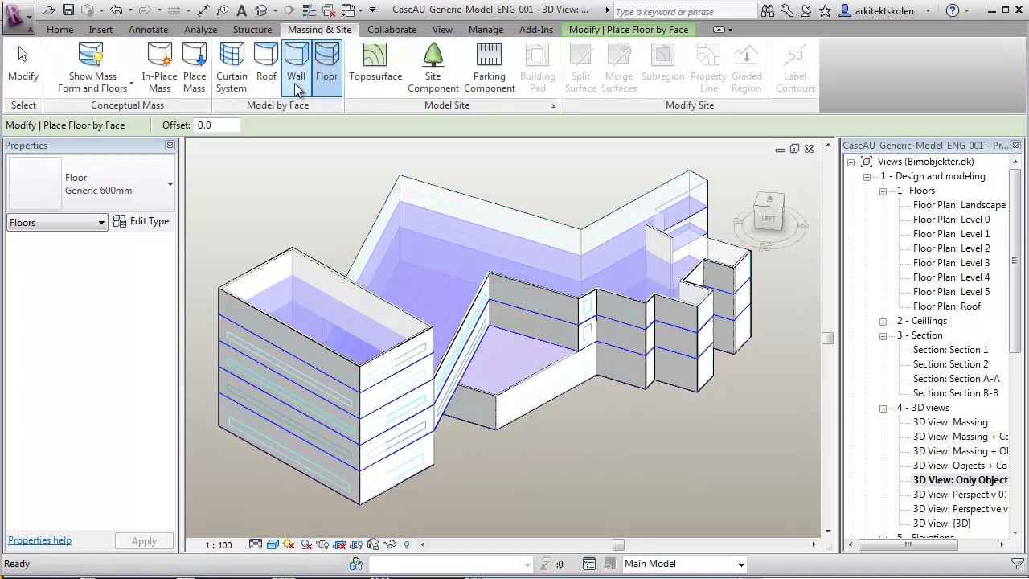
left_click(266, 73)
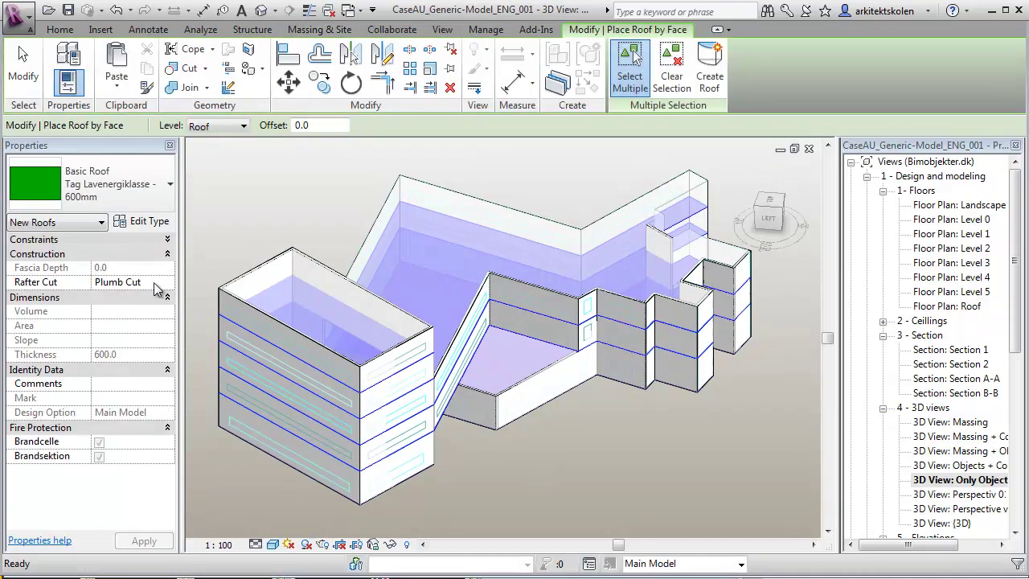
left_click(315, 261)
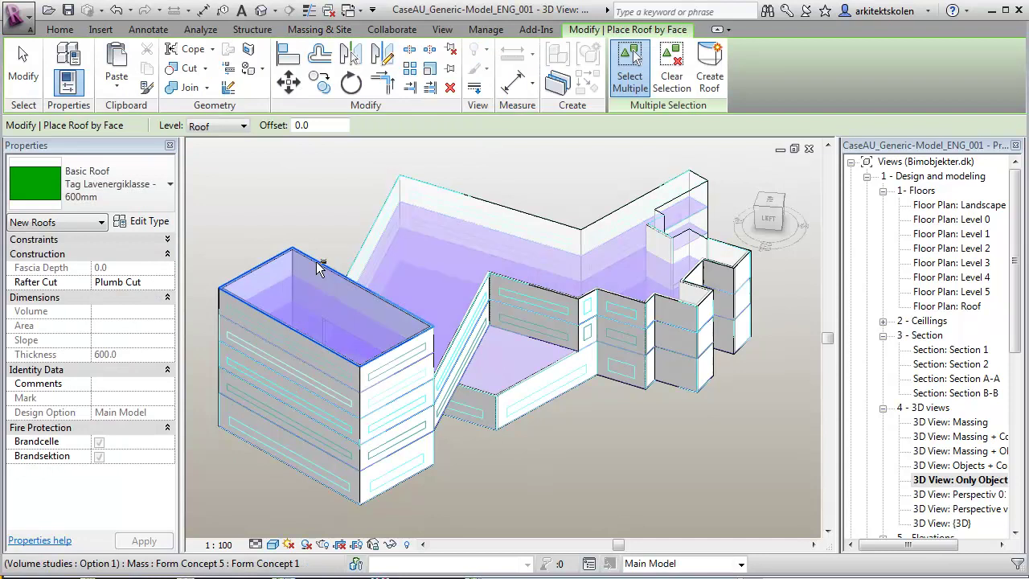
left_click(373, 231)
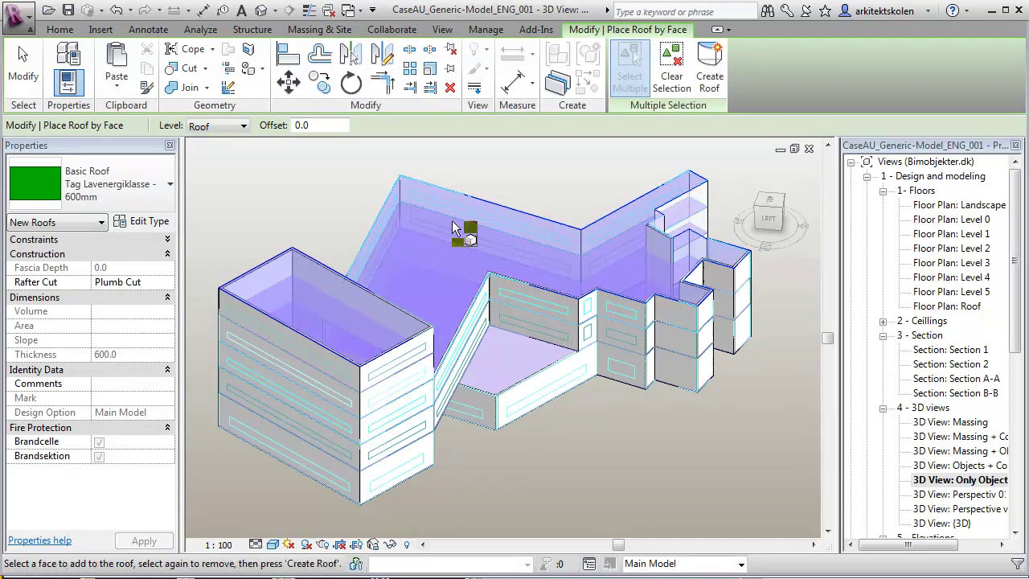
left_click(709, 68)
scroll(509, 475, "up", 3)
scroll(501, 464, "down", 3)
scroll(377, 438, "up", 3)
key("Escape")
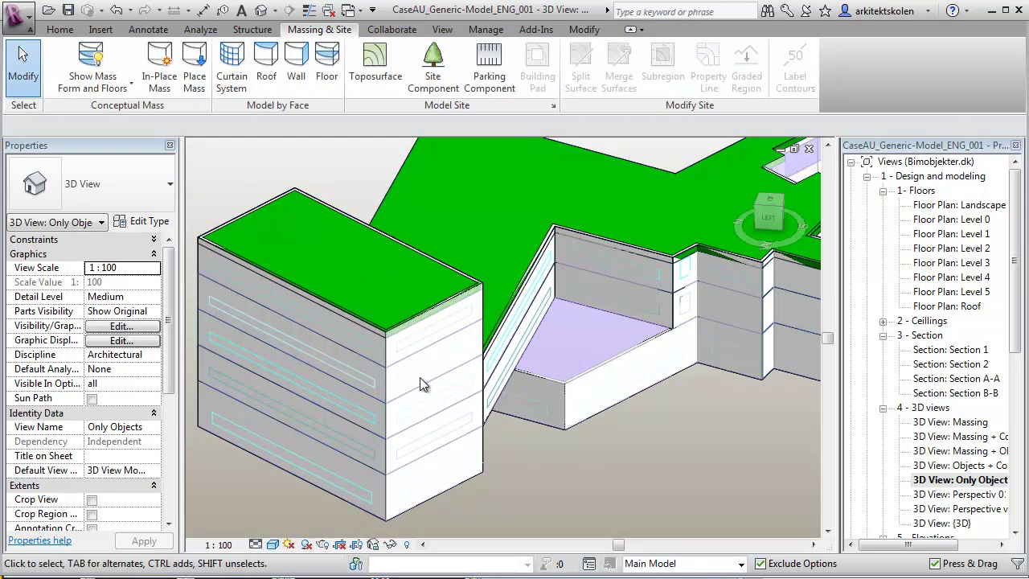
Place a Vindue - Universal inkl. kanap (Bo)1 window in the front block's end wall on the lowest floor
scroll(420, 376, "down", 2)
scroll(474, 492, "down", 2)
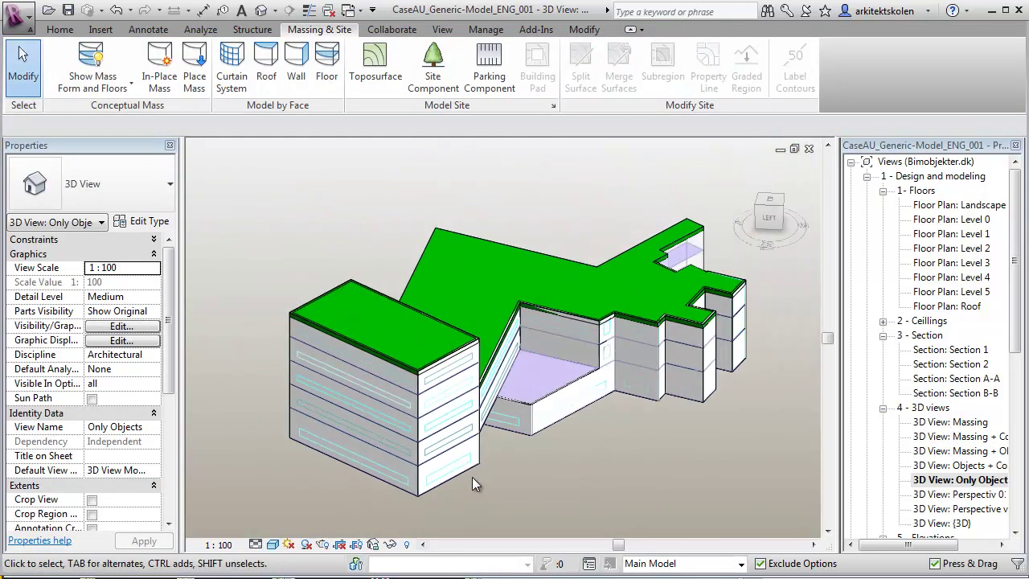
mouse_move(474, 492)
middle_mouse_down("shift")
mouse_move(491, 488)
mouse_move(377, 469)
mouse_move(413, 455)
mouse_move(474, 489)
middle_mouse_up("shift")
scroll(479, 476, "up", 5)
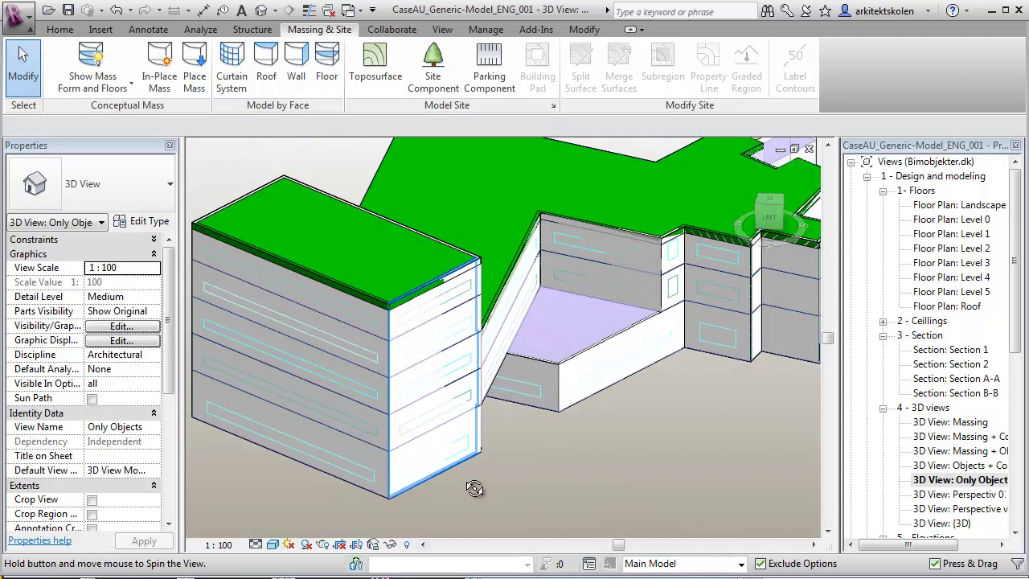
scroll(544, 475, "down", 2)
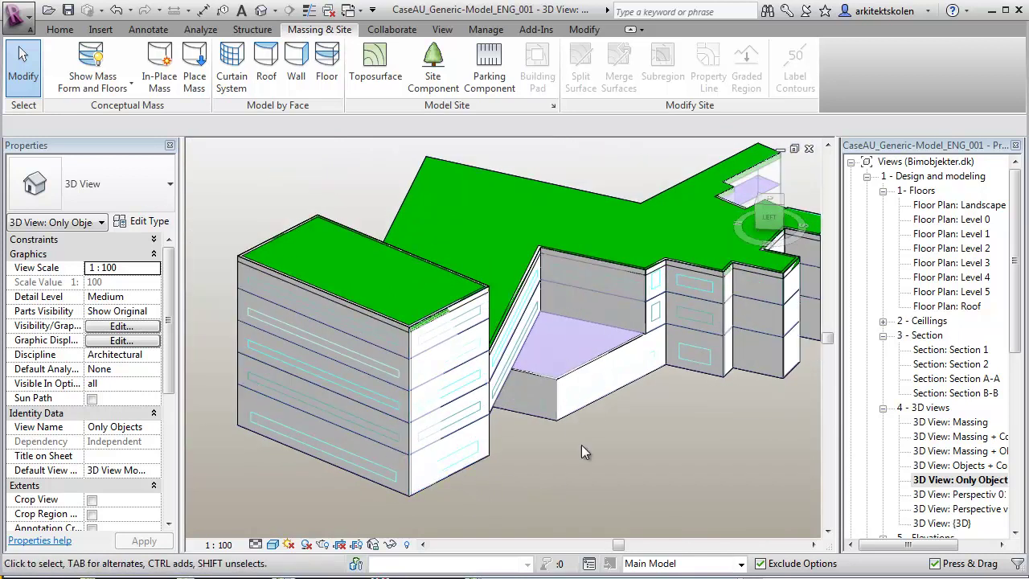
scroll(402, 480, "down", 1)
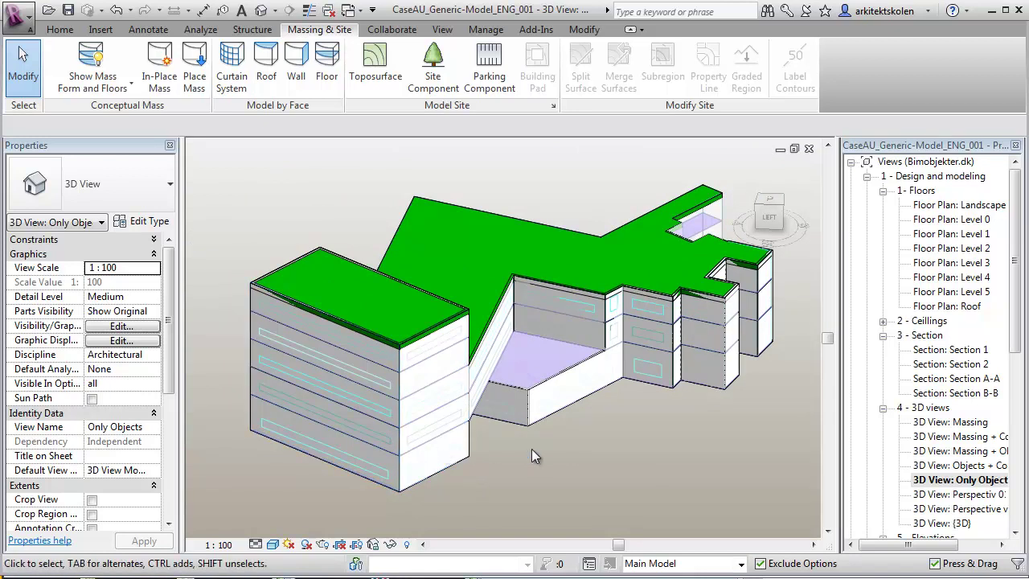
left_click(61, 29)
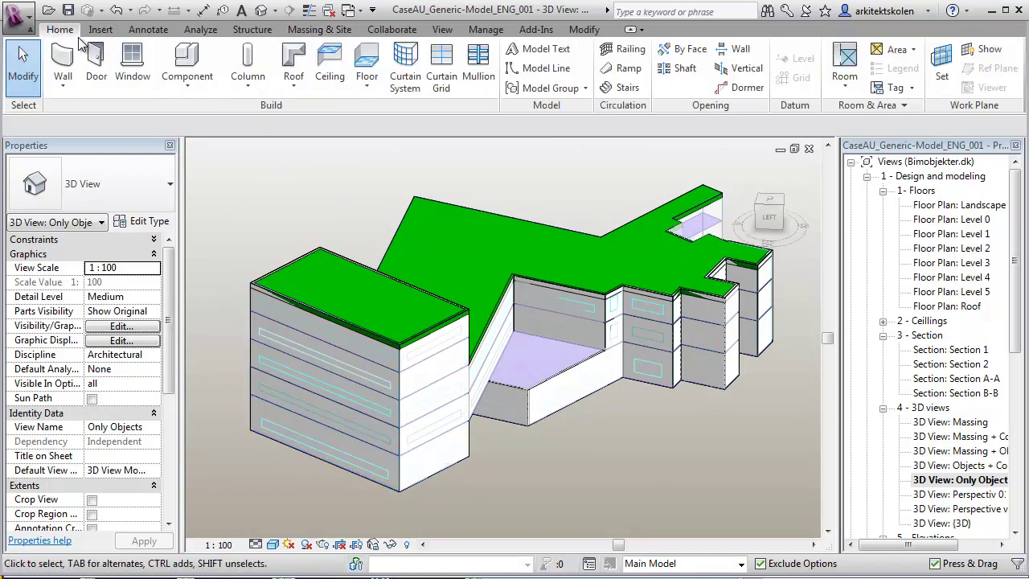
left_click(134, 60)
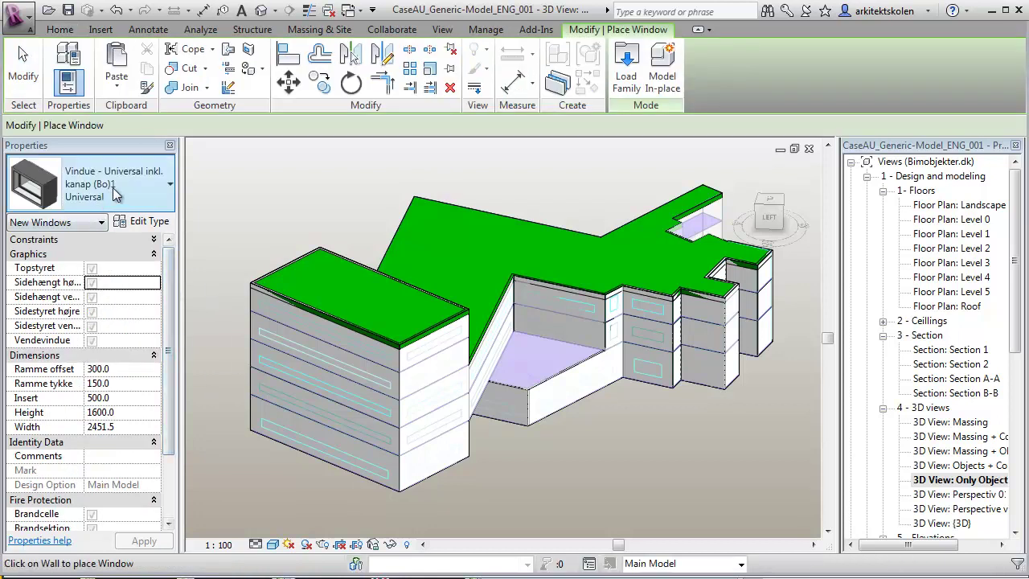
scroll(440, 491, "up", 5)
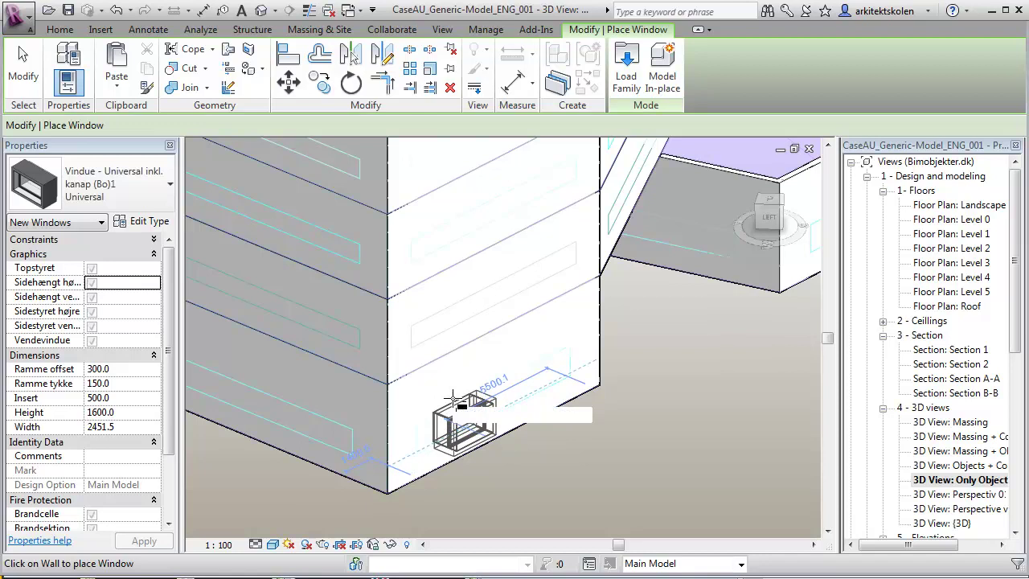
left_click(477, 415)
key("Escape")
Stretch the window sideways at both ends to match the mass's window outline, about 7919 wide
left_click(495, 414)
left_click_drag(496, 414, 572, 365)
left_click_drag(446, 438, 421, 447)
left_click(539, 477)
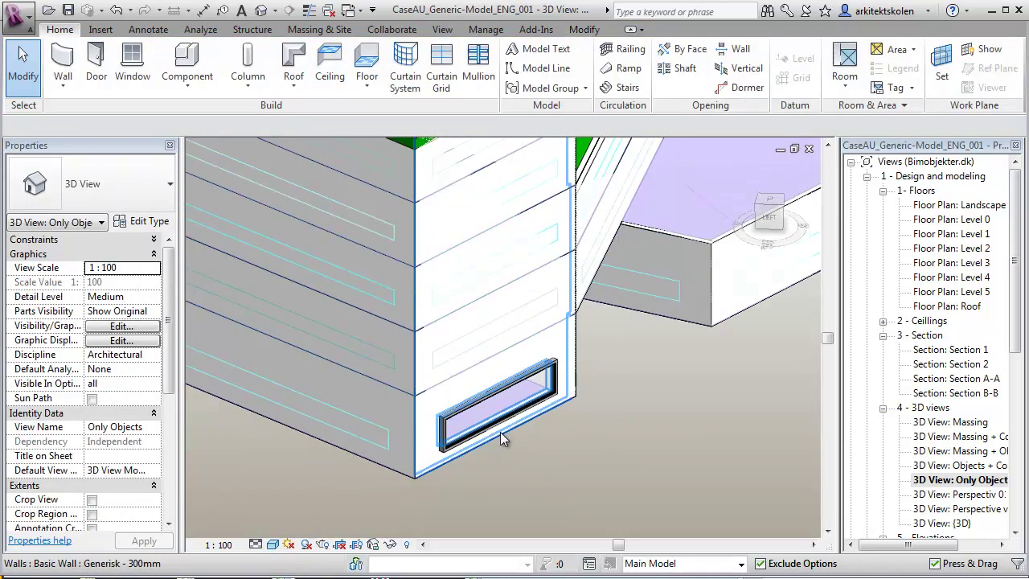
Pull the window's frame outward from the wall with its shape handle to a frame offset of about 647
scroll(498, 439, "up", 2)
left_click(499, 439)
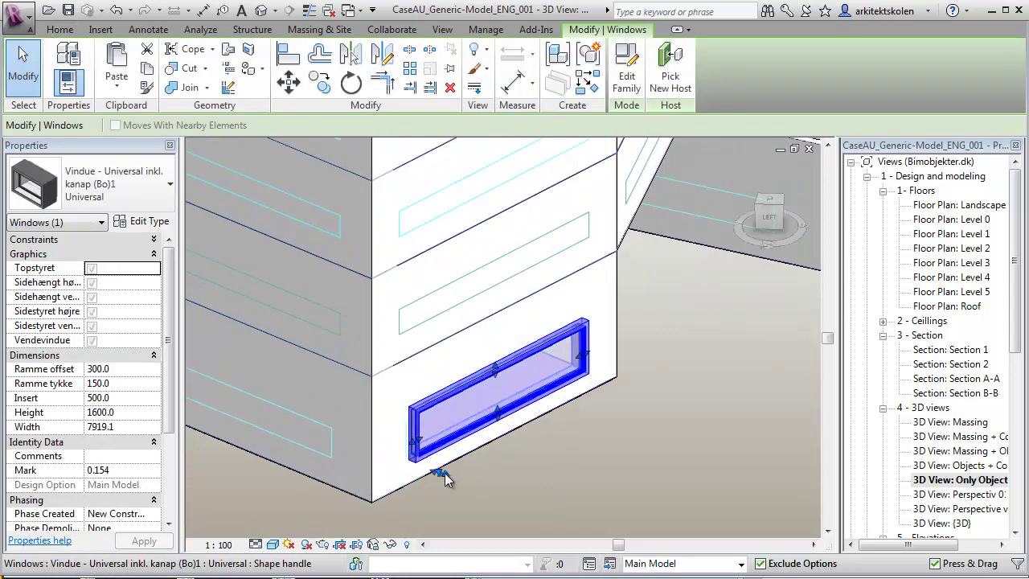
left_click_drag(446, 472, 547, 475)
left_click(508, 478)
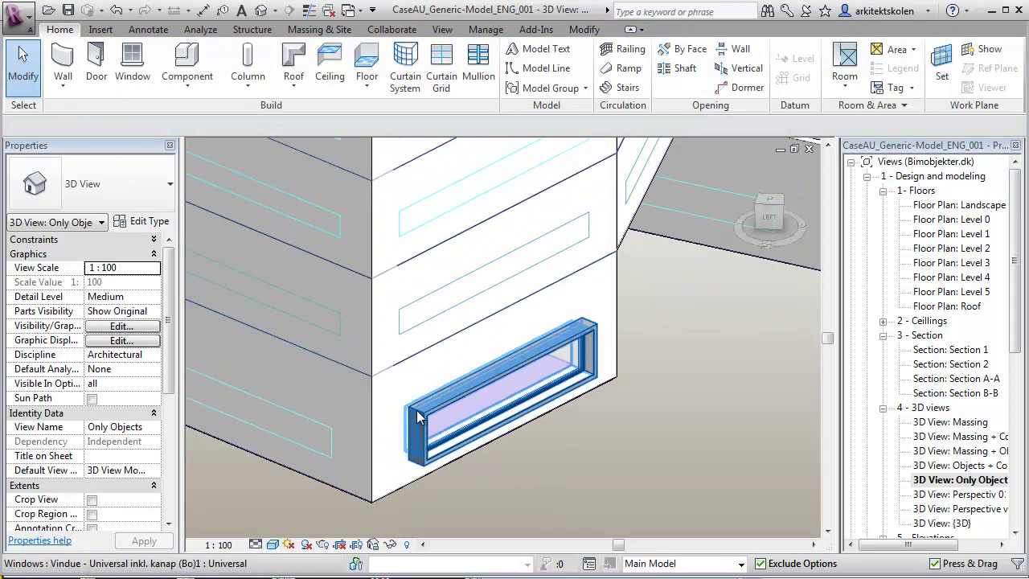
Copy the end-wall window and paste it aligned to Level 1, Level 2, Level 3 and Level 4
scroll(571, 403, "down", 1)
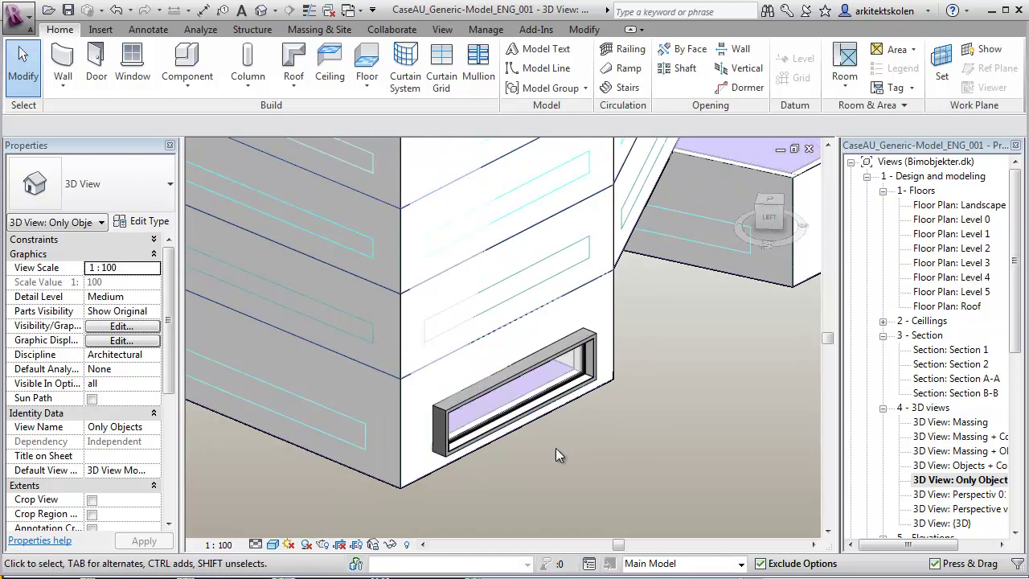
middle_click_drag(544, 446, 530, 418, "shift")
left_click(524, 396)
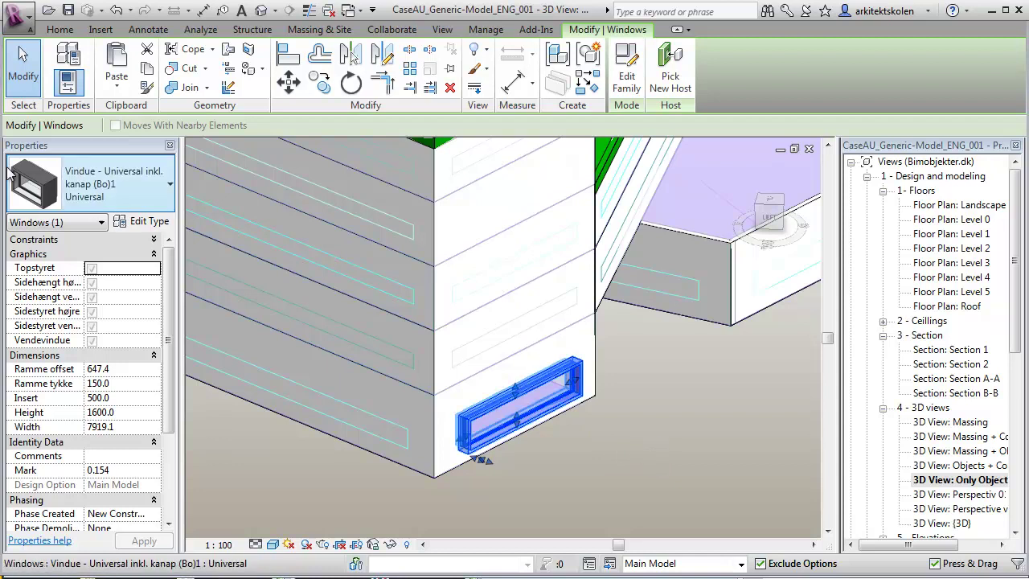
left_click(116, 85)
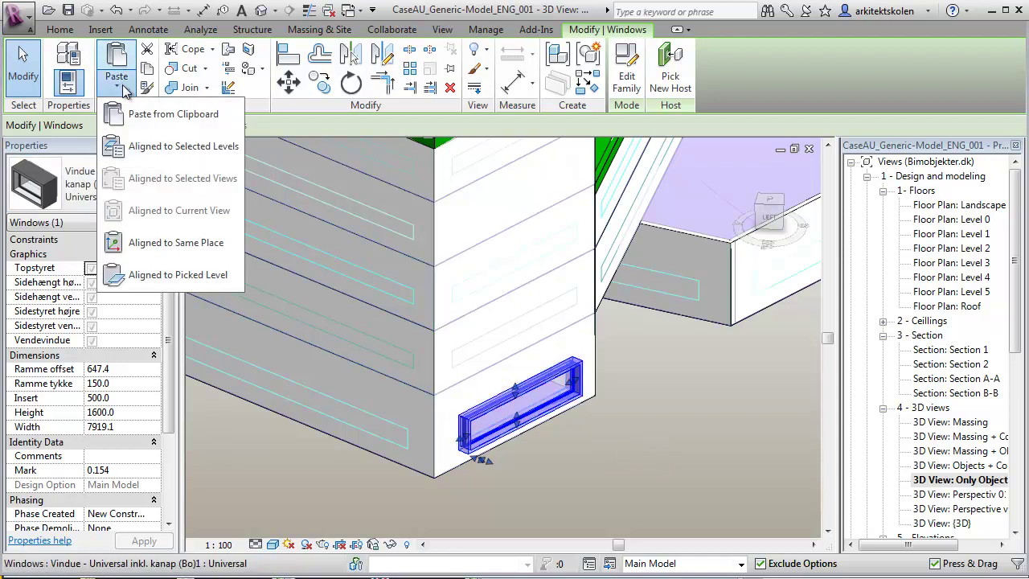
left_click(160, 147)
left_click_drag(439, 217, 443, 245)
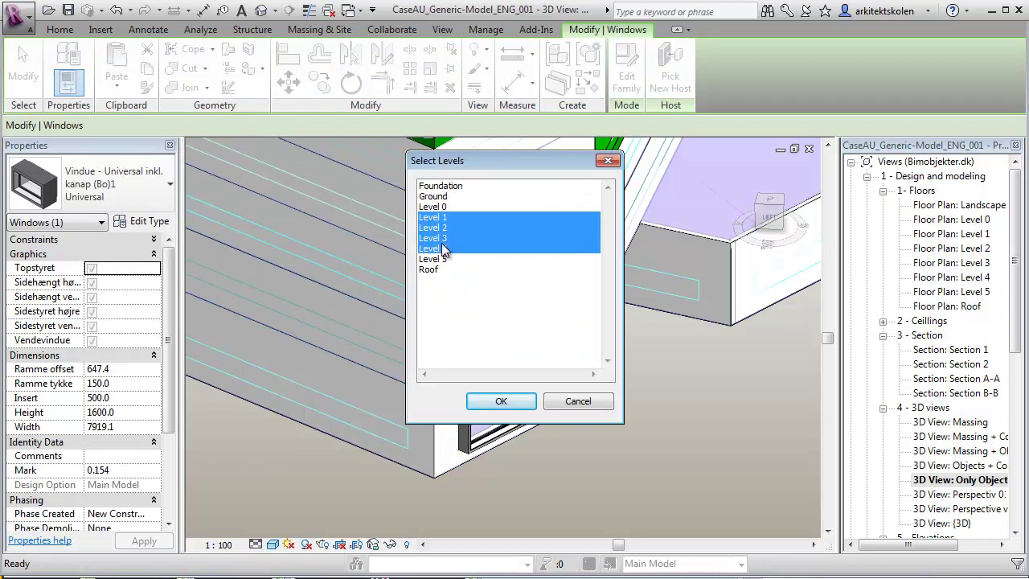
left_click(501, 401)
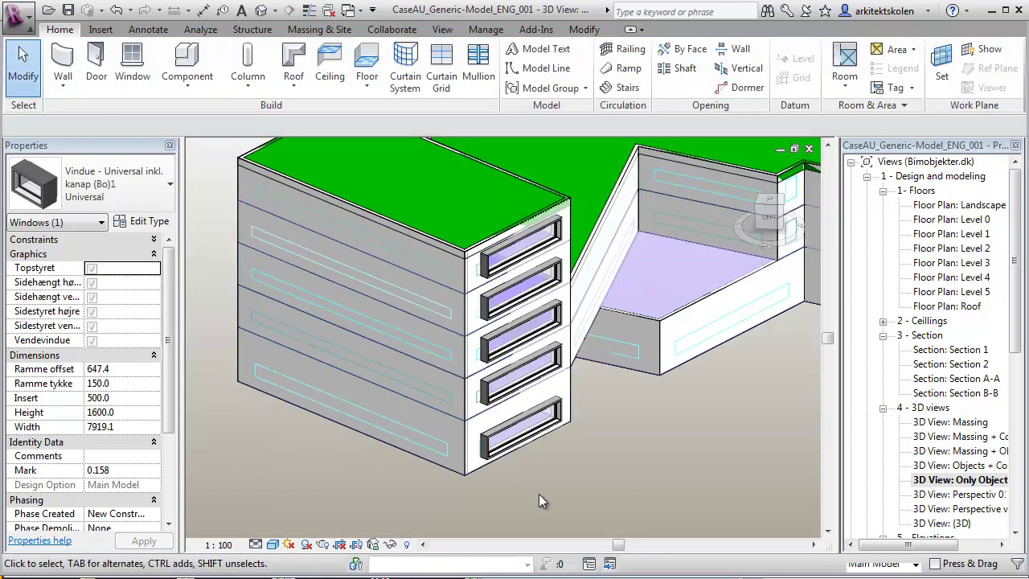
Place another window of the same type as the end-wall window in the front block's long side wall on the lowest floor
left_click(542, 500)
mouse_move(379, 488)
middle_mouse_down("shift")
mouse_move(402, 501)
mouse_move(395, 485)
middle_mouse_up("shift")
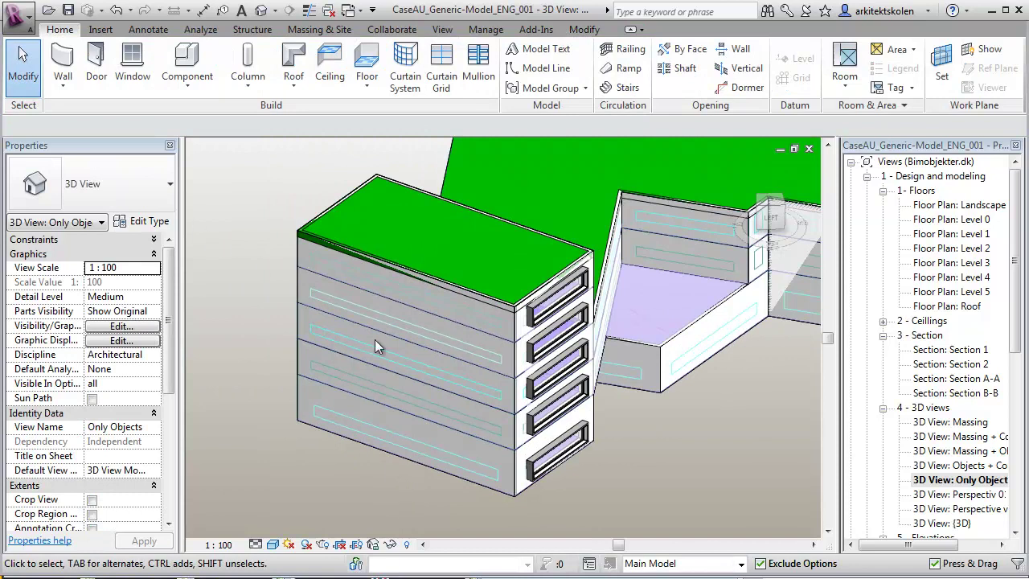
left_click(533, 465)
right_click(535, 466)
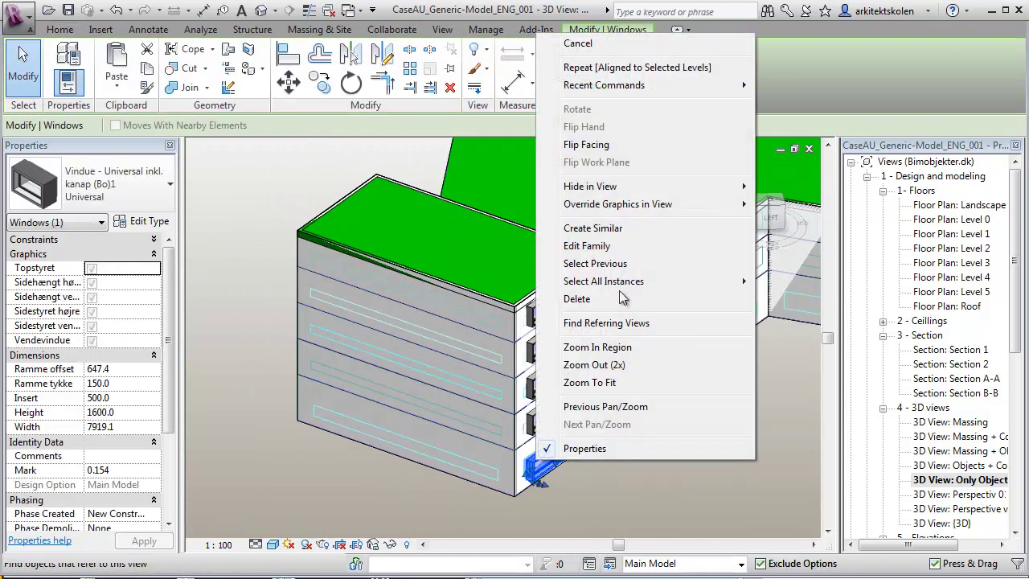
left_click(620, 228)
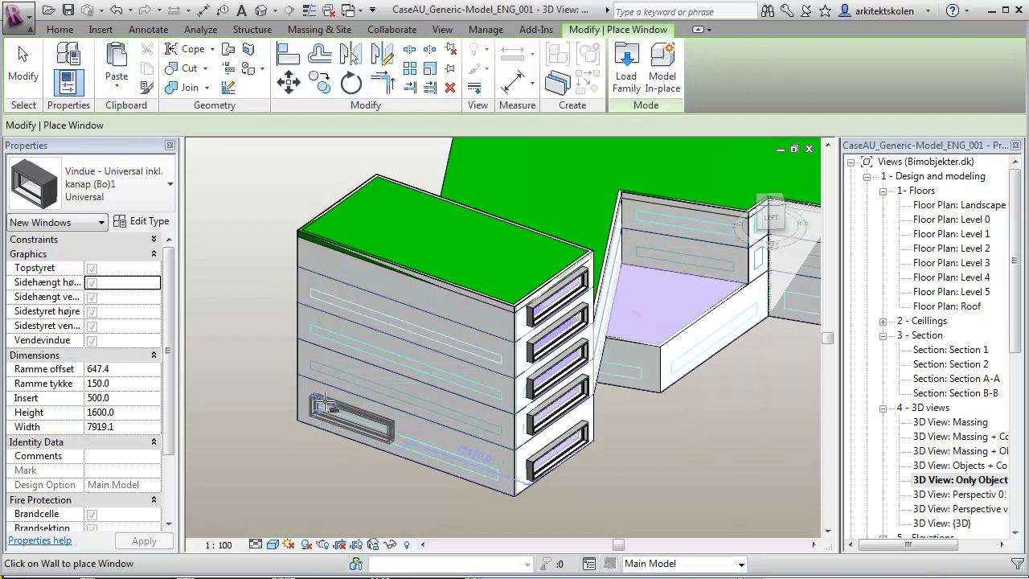
left_click(325, 411)
key("Escape")
key("Escape")
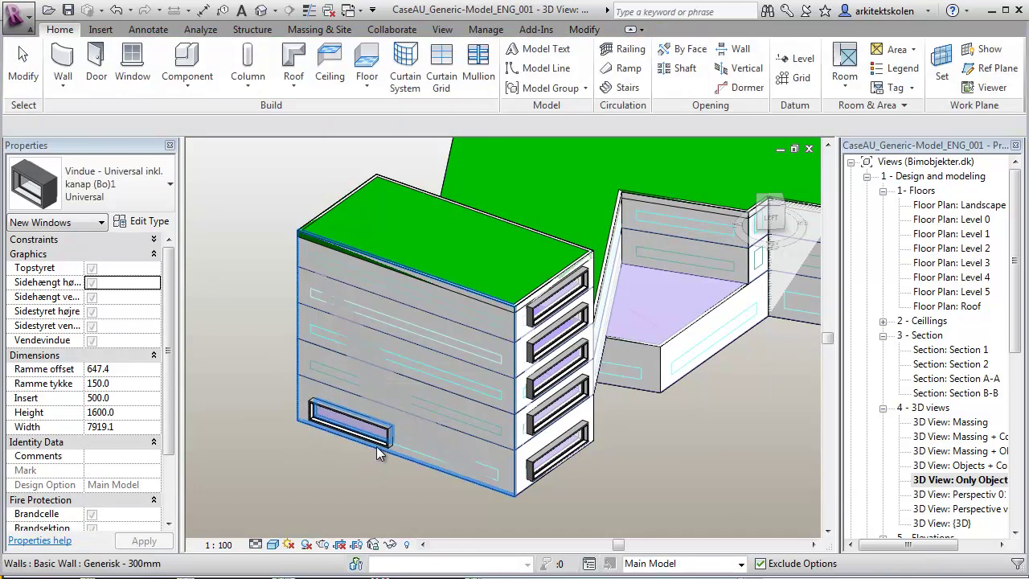
Stretch the long-wall window lengthwise to match the mass's window outline, about 18793 wide
left_click(388, 446)
scroll(388, 446, "up", 2)
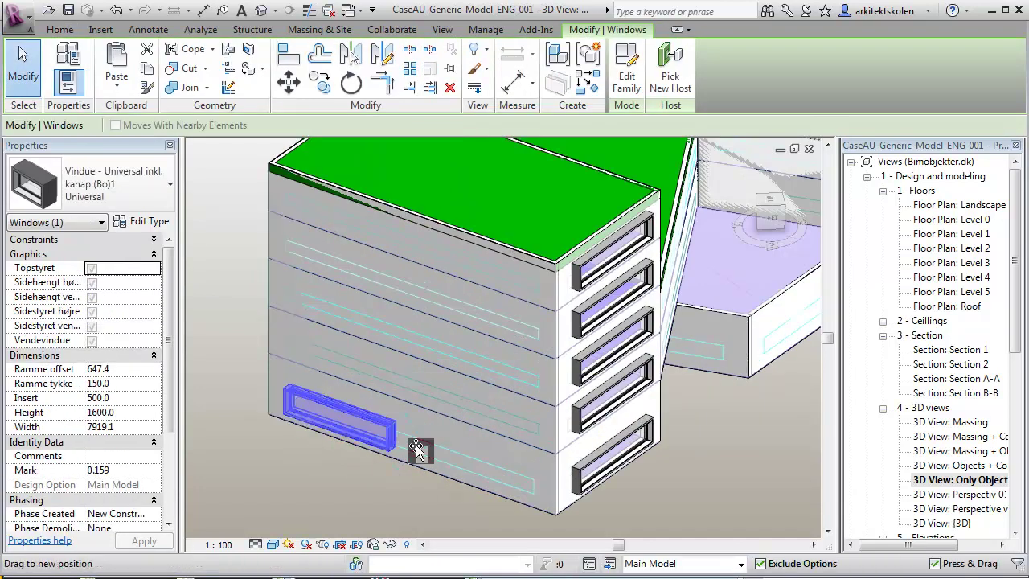
left_click_drag(535, 500, 531, 495)
left_click(332, 442)
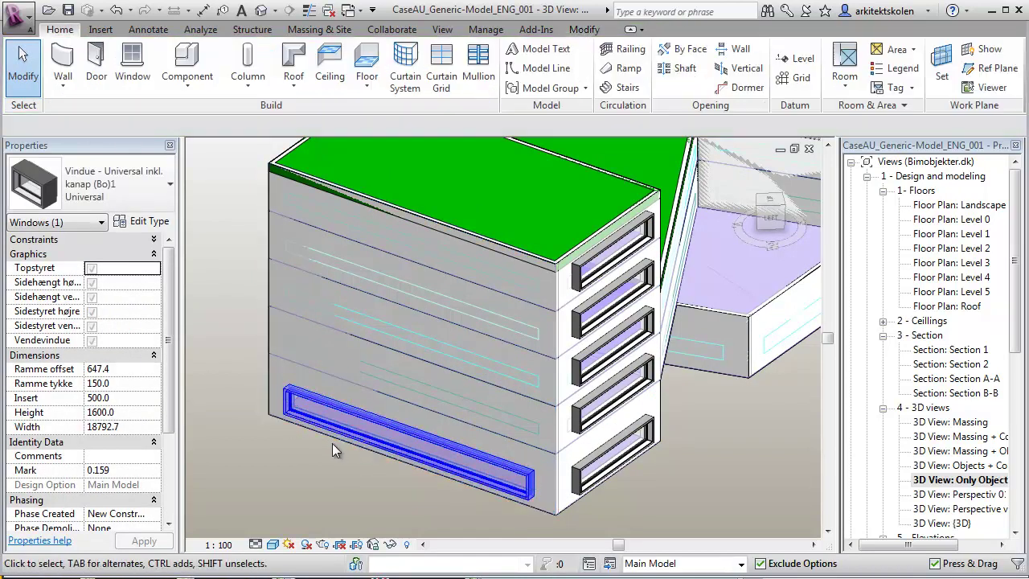
Copy the long-wall window and paste it aligned to Level 1, Level 2, Level 3 and Level 4
left_click(372, 415)
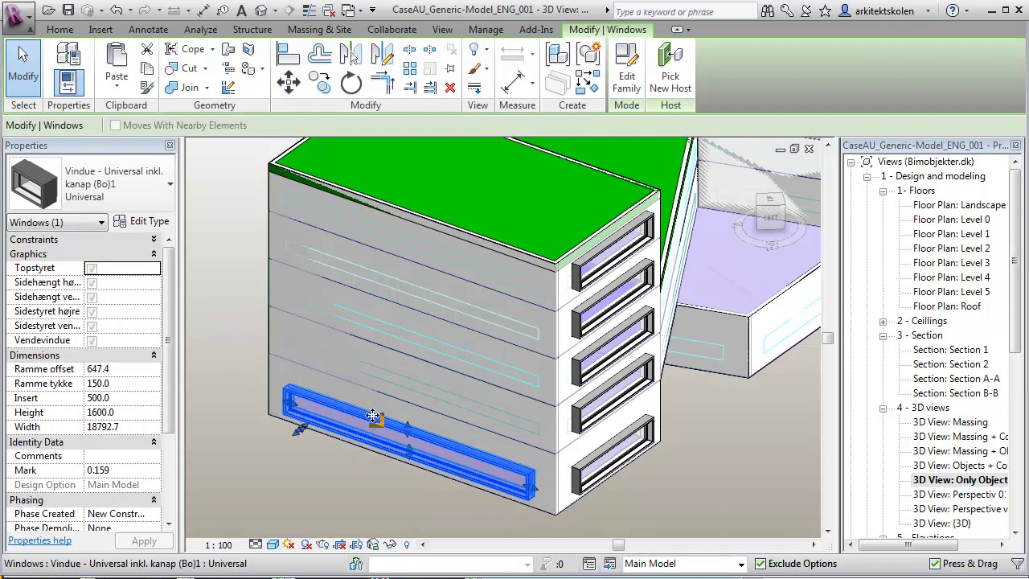
left_click(118, 90)
left_click(148, 145)
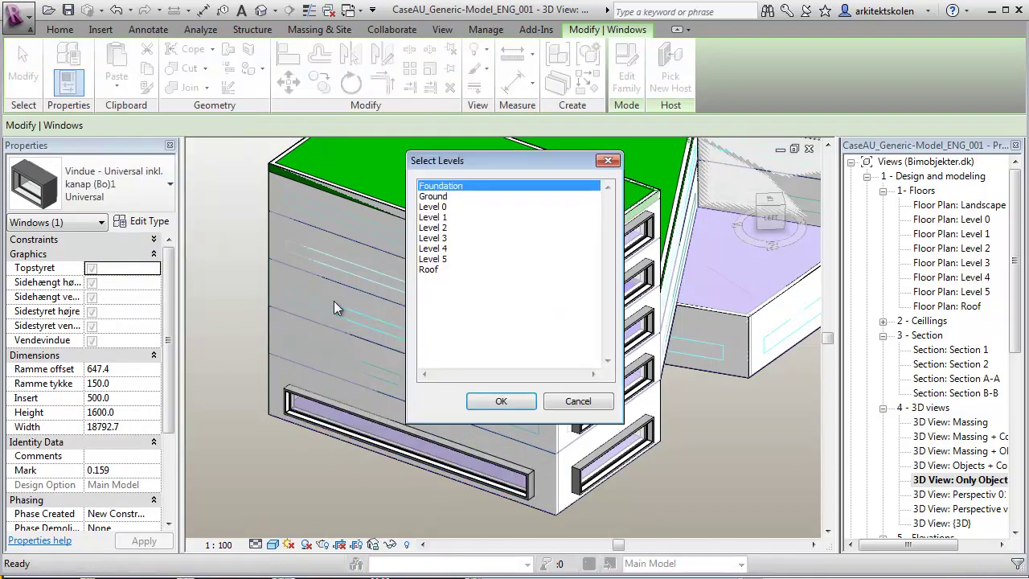
left_click(447, 217)
left_click(443, 248, "shift")
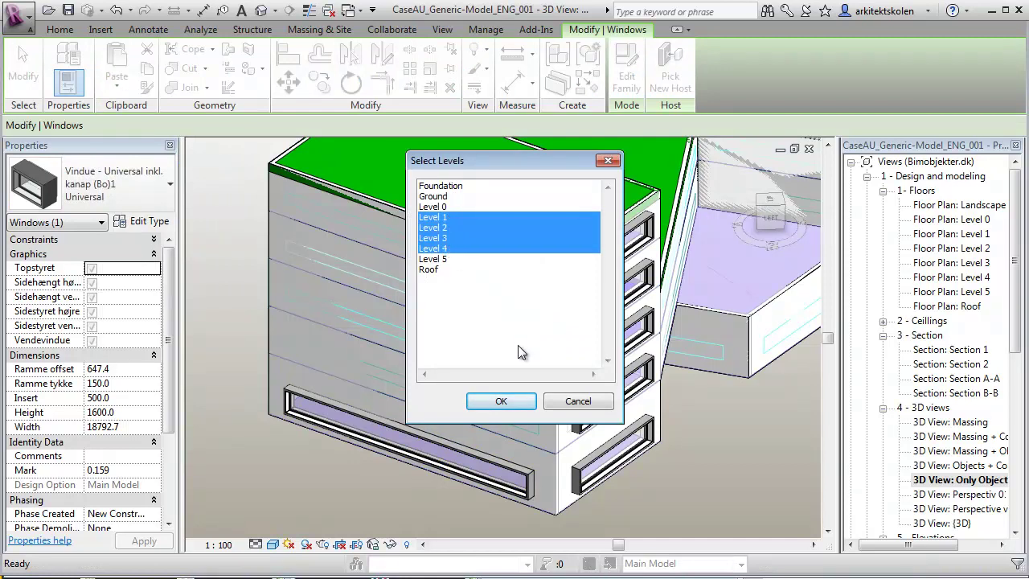
left_click(520, 402)
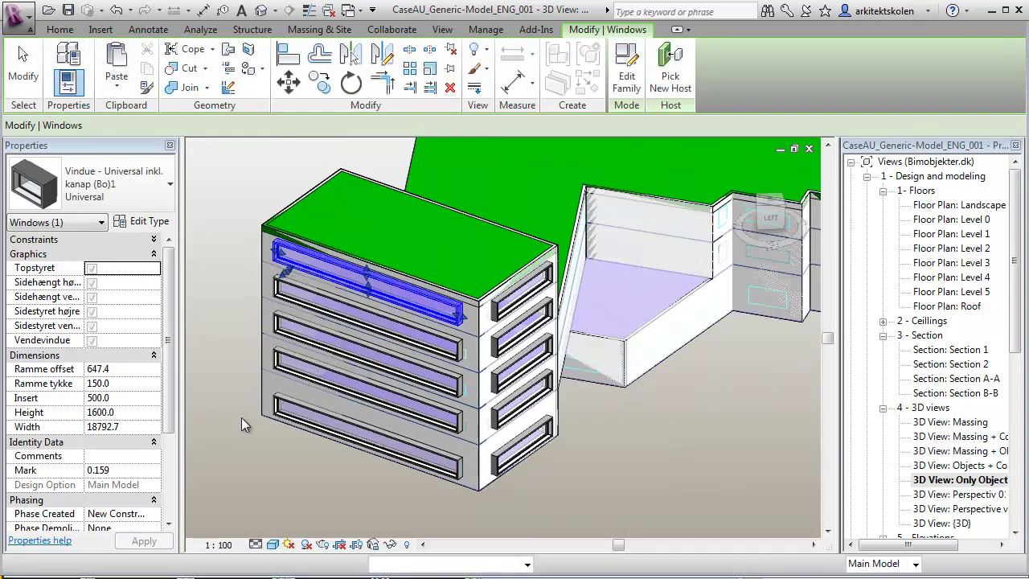
left_click(294, 500)
mouse_move(367, 498)
middle_mouse_down("shift")
mouse_move(328, 489)
mouse_move(361, 490)
mouse_move(365, 475)
mouse_move(371, 503)
mouse_move(368, 492)
middle_mouse_up("shift")
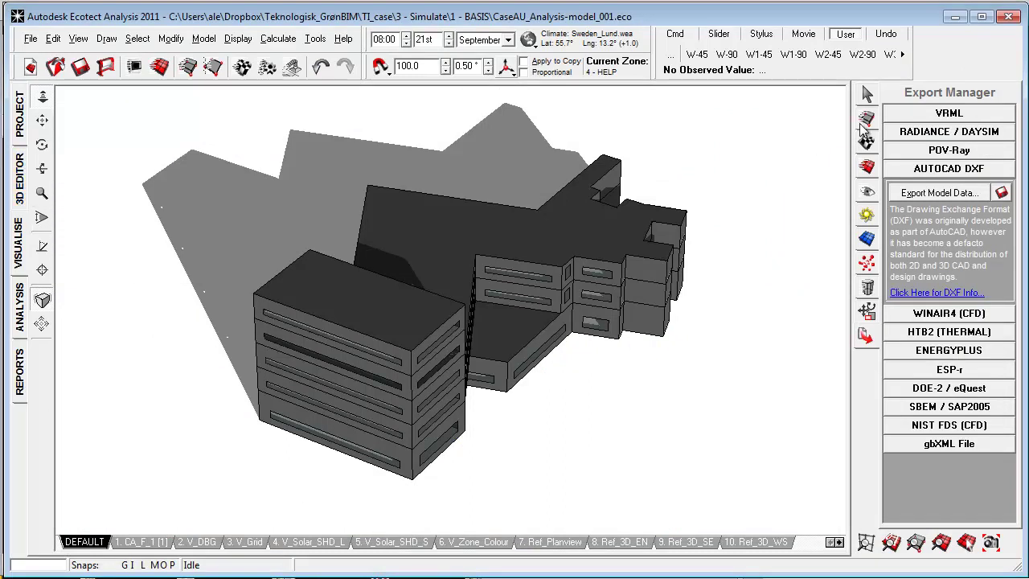
Switch to Ecotect and hide all the mass zones of the Group 2 - Proposal 1_A zone group
left_click(868, 95)
left_click(865, 118)
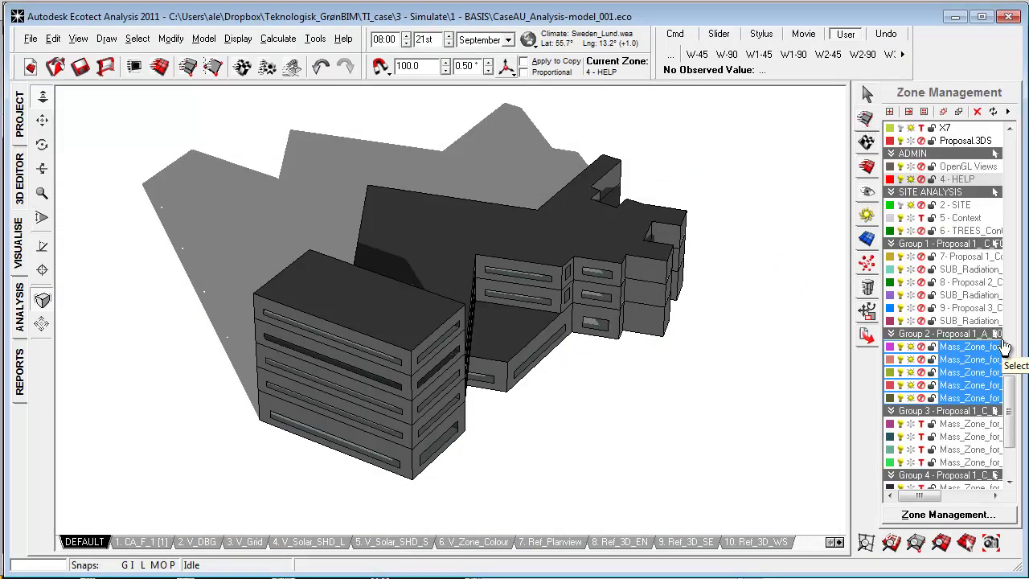
left_click(911, 354)
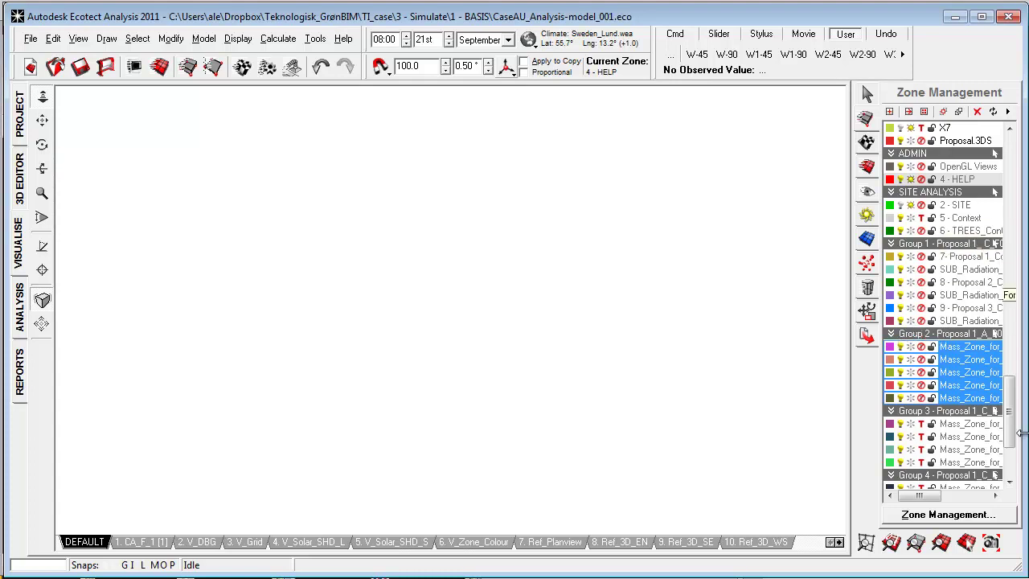
Show the Proposal.3DS zone and view the detailed building model from the front block's corner
scroll(980, 359, "up", 7)
left_click(912, 399)
middle_click_drag(501, 461, 424, 446)
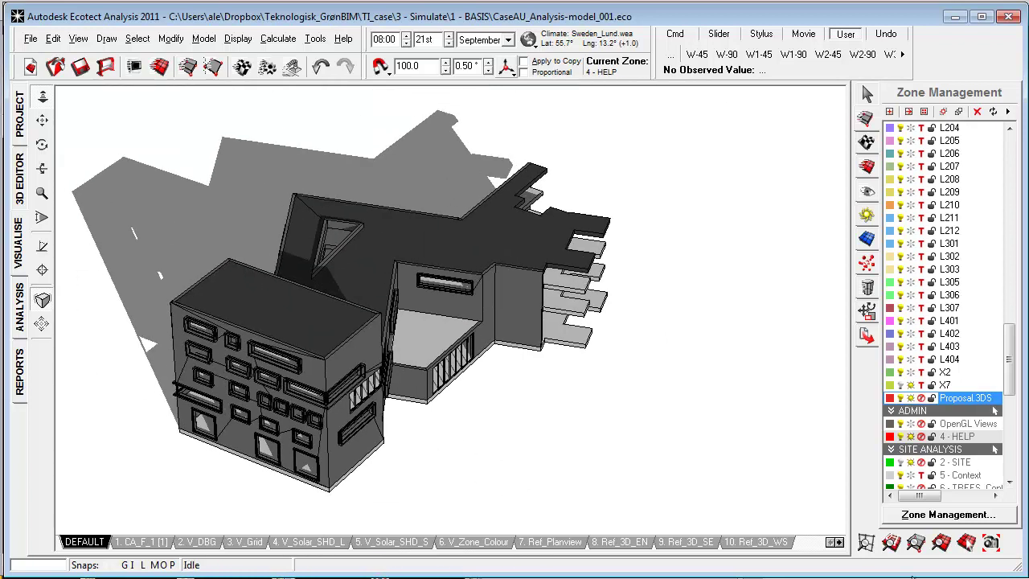
middle_click_drag(421, 415, 432, 420)
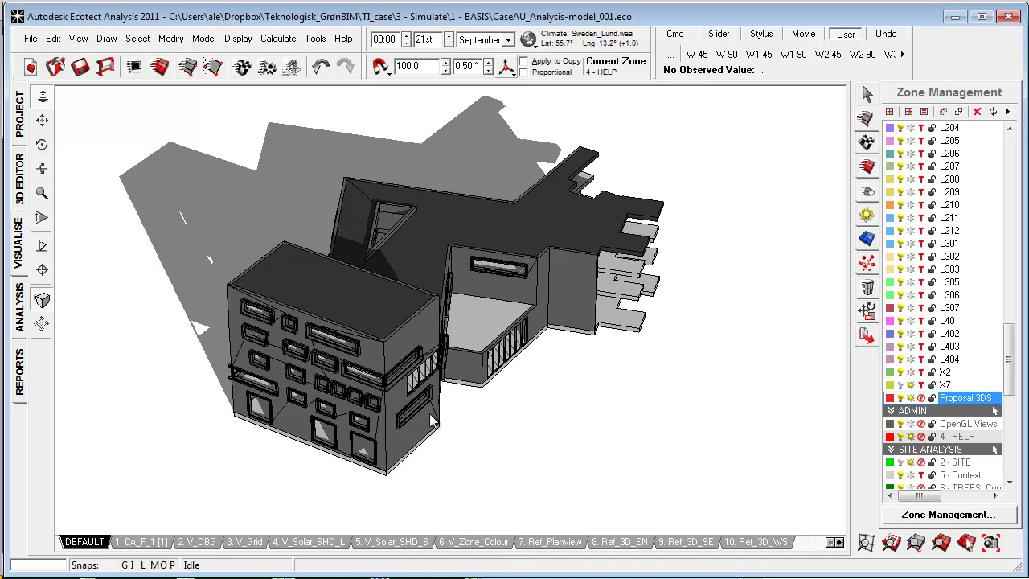
scroll(432, 421, "up", 1)
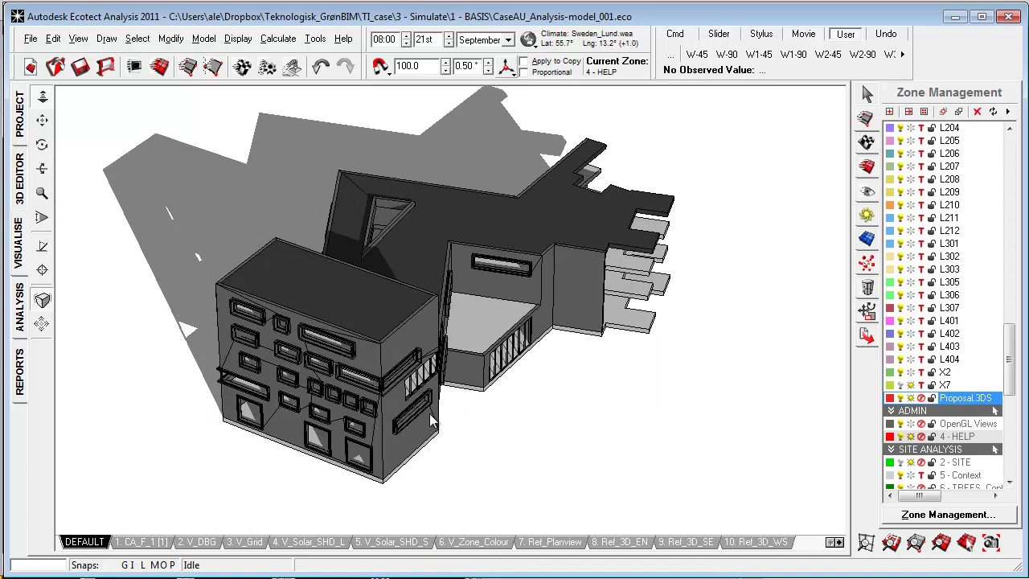